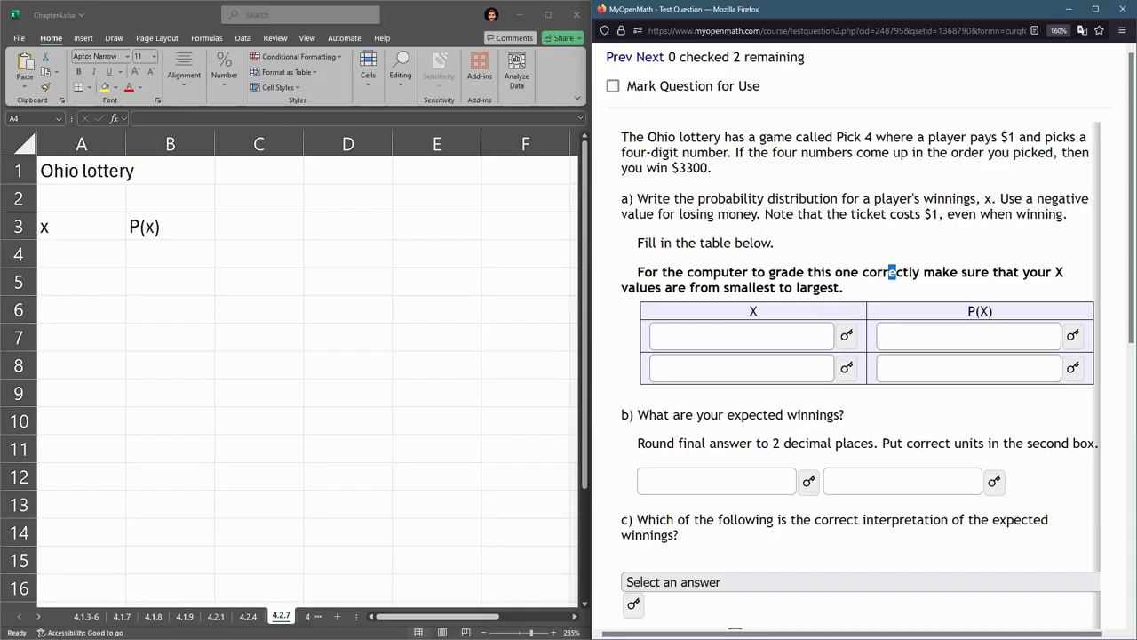
- Review the Pick 4 game rules and part a) of the question before filling the x column
{"action": "left_click", "coordinate": [891, 245]}
{"action": "left_click_drag", "start_coordinate": [756, 136], "coordinate": [1018, 138]}
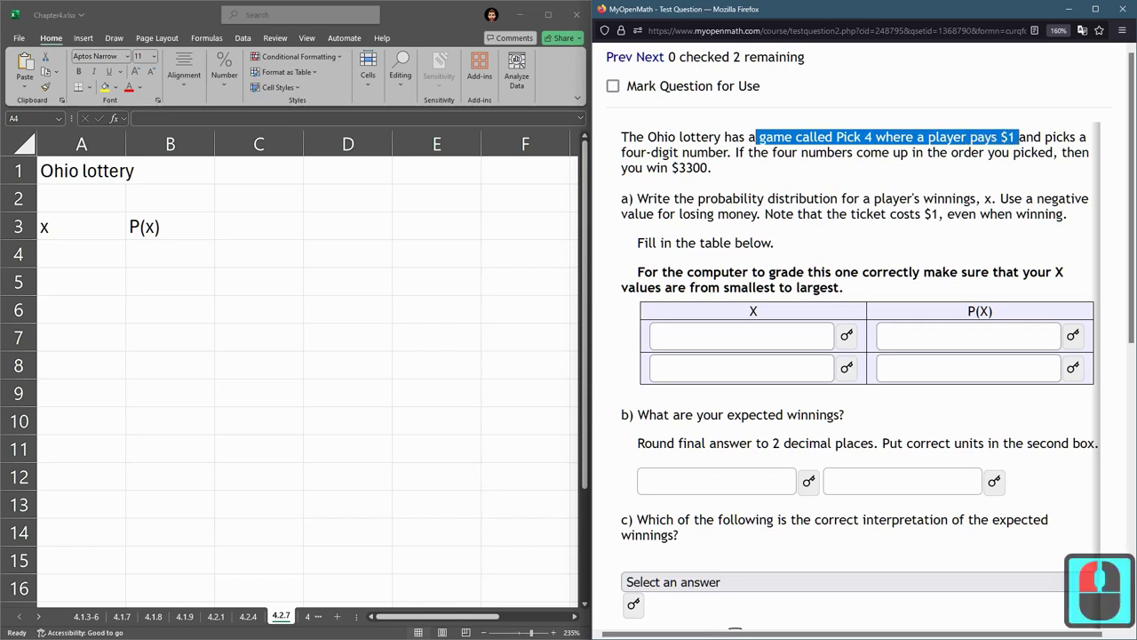
{"action": "left_click_drag", "start_coordinate": [624, 152], "coordinate": [715, 168]}
{"action": "left_click", "coordinate": [81, 255]}
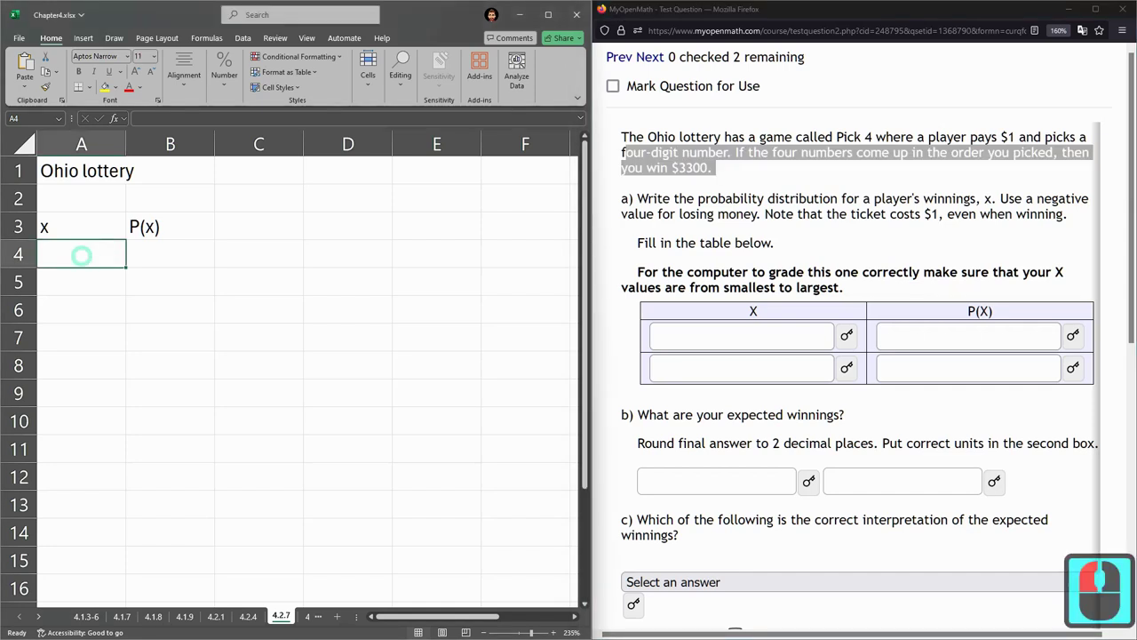
{"action": "left_click", "coordinate": [80, 255]}
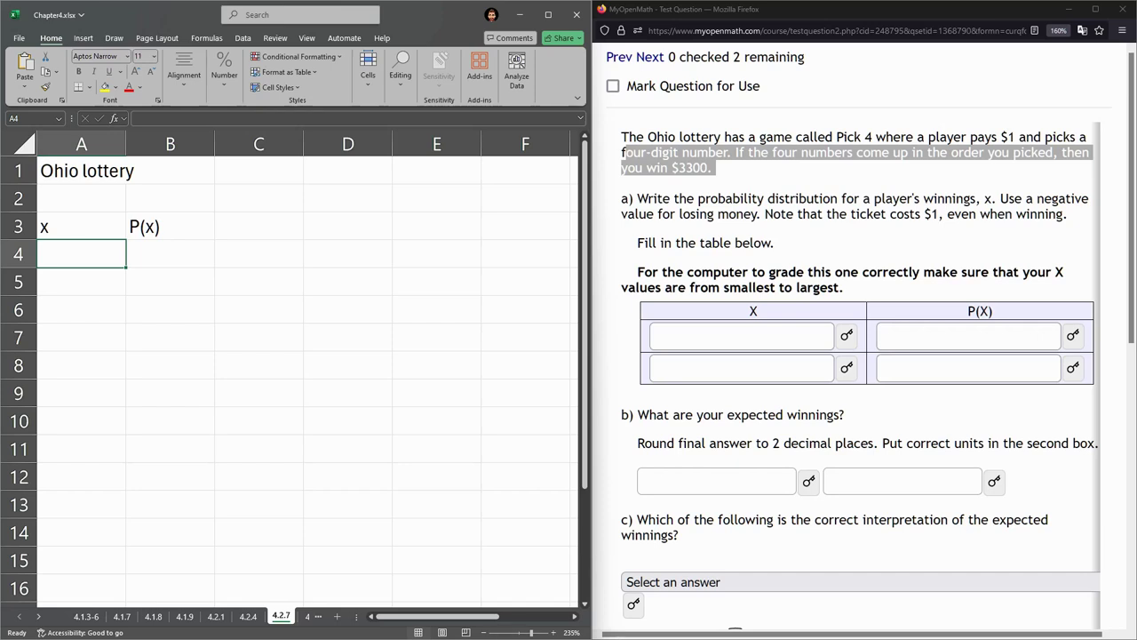
{"action": "left_click_drag", "start_coordinate": [989, 199], "coordinate": [636, 199]}
- Enter -1 in A4 and the formula =3300-1 (3299) in A5
{"action": "left_click", "coordinate": [77, 249]}
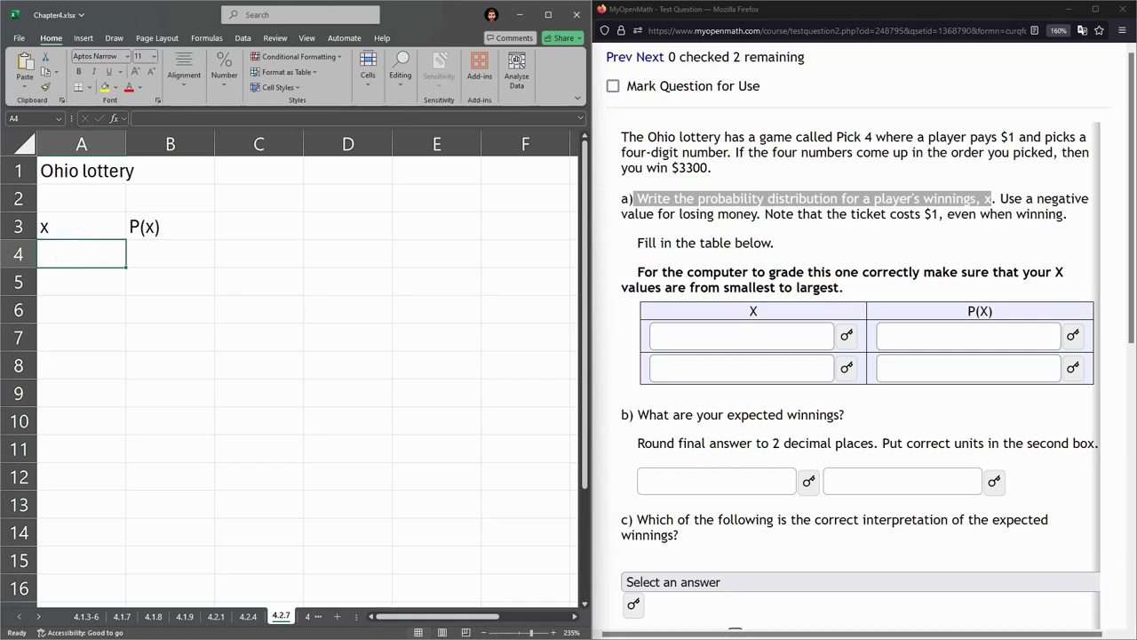
{"action": "type", "text": "-1"}
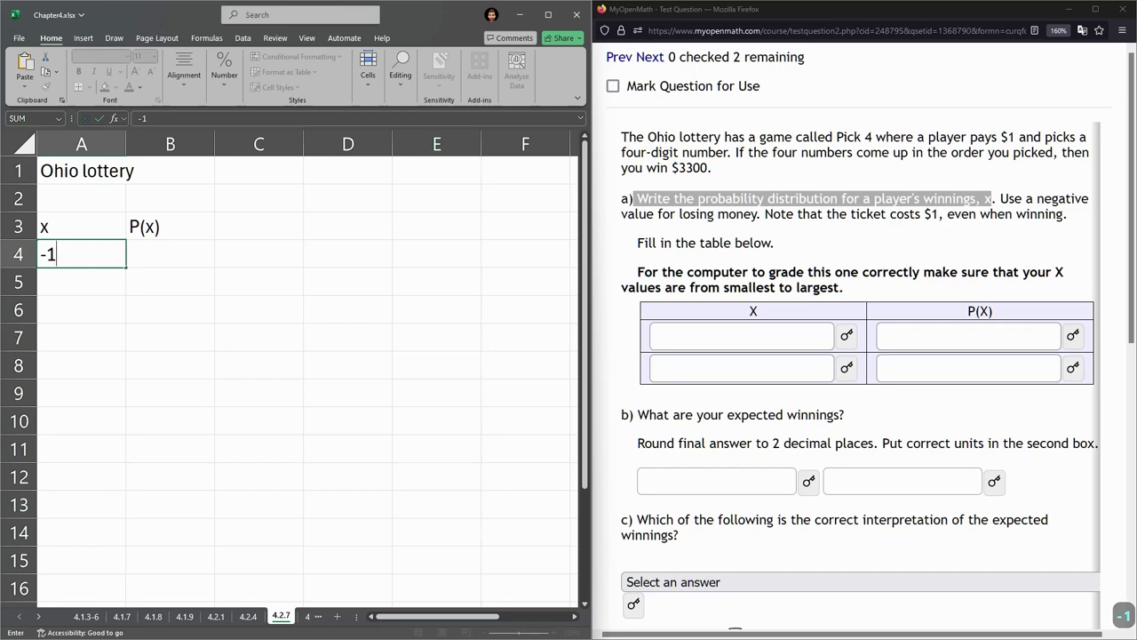
{"action": "key", "text": "Return"}
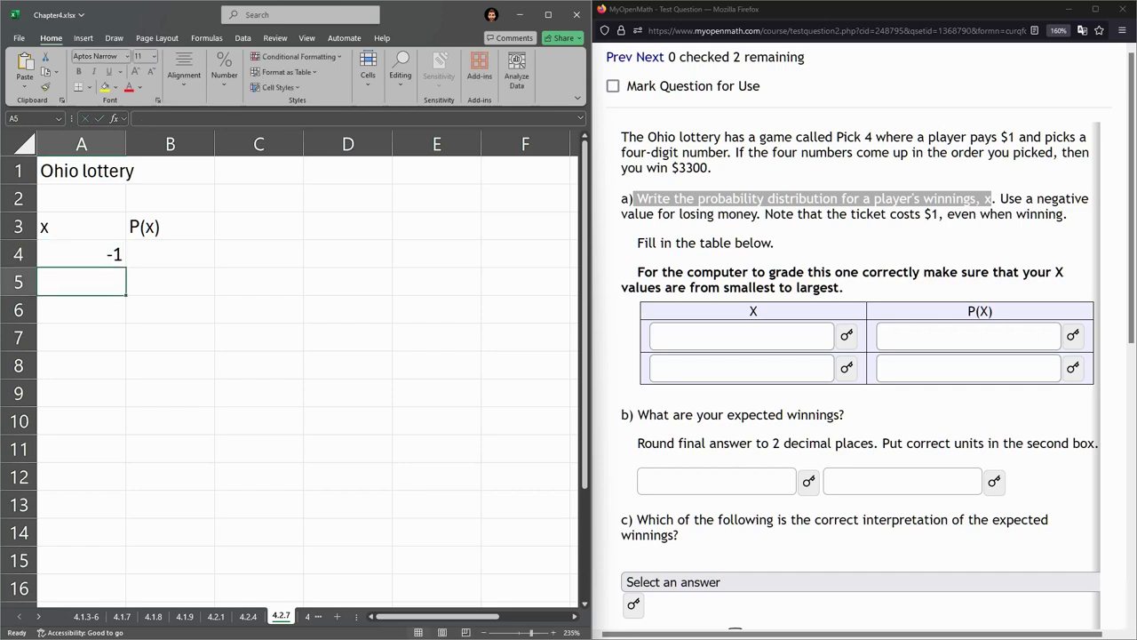
{"action": "type", "text": "3300"}
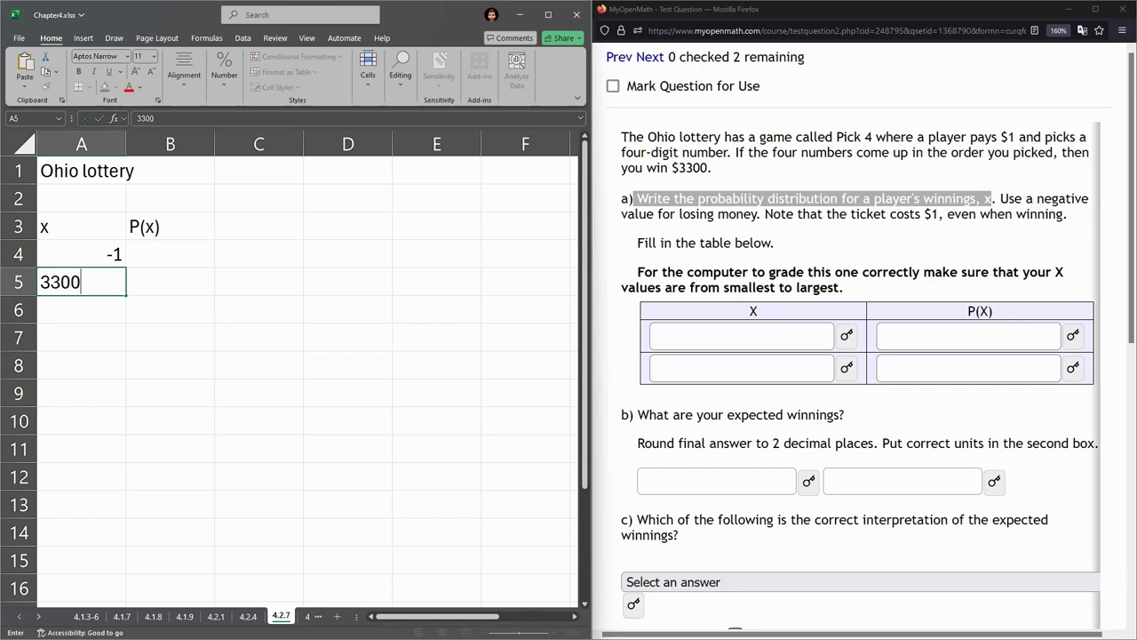
{"action": "type", "text": "-1"}
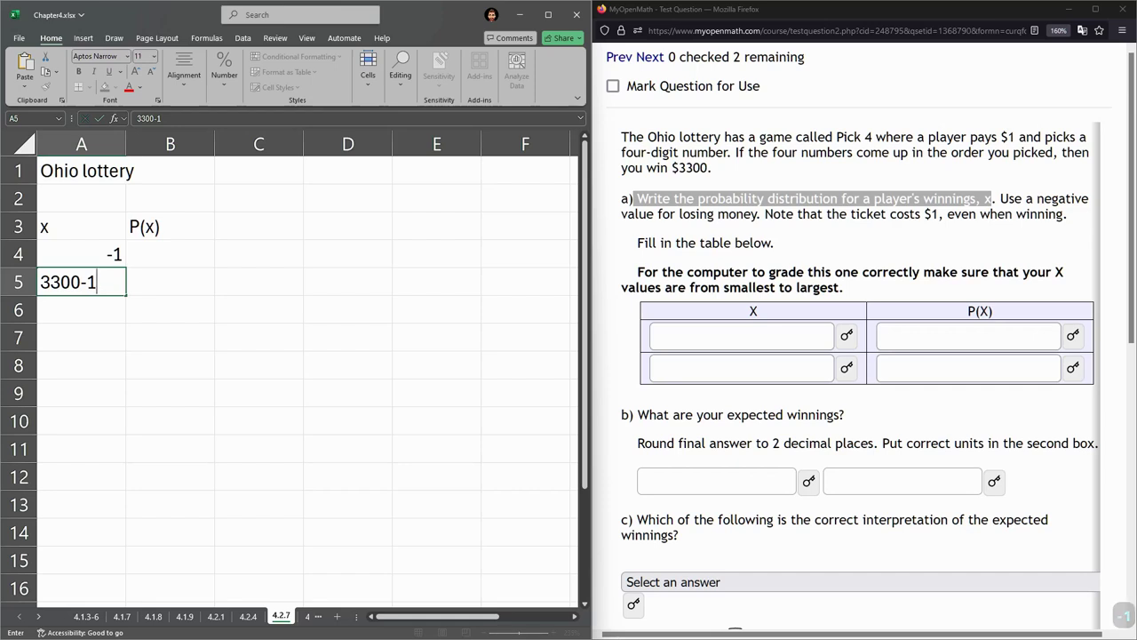
{"action": "left_click", "coordinate": [40, 281]}
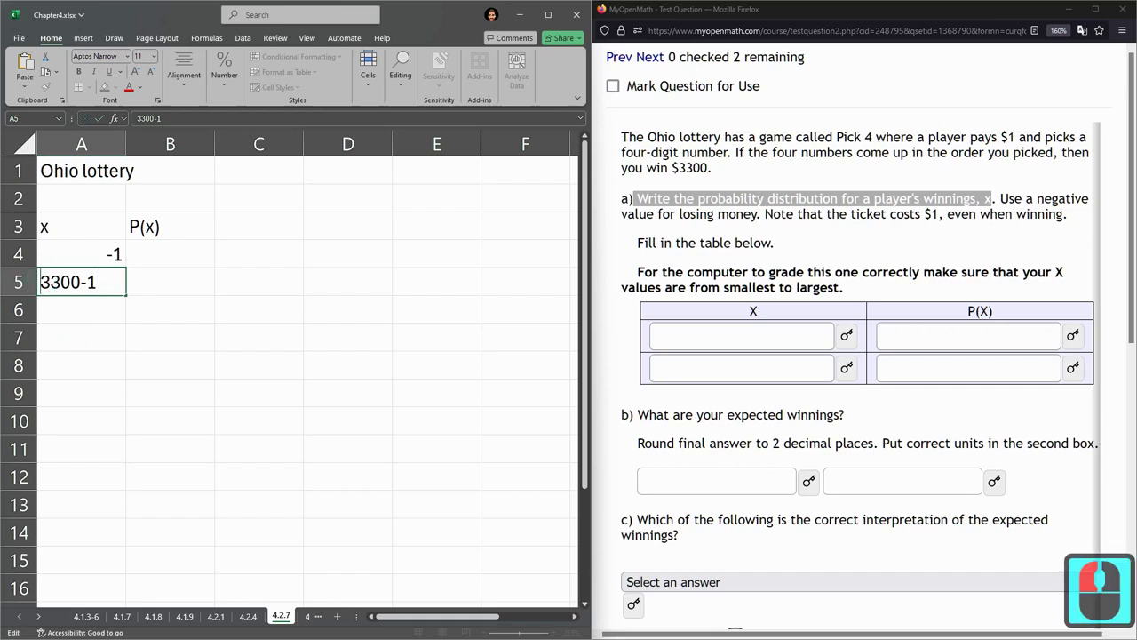
{"action": "type", "text": "="}
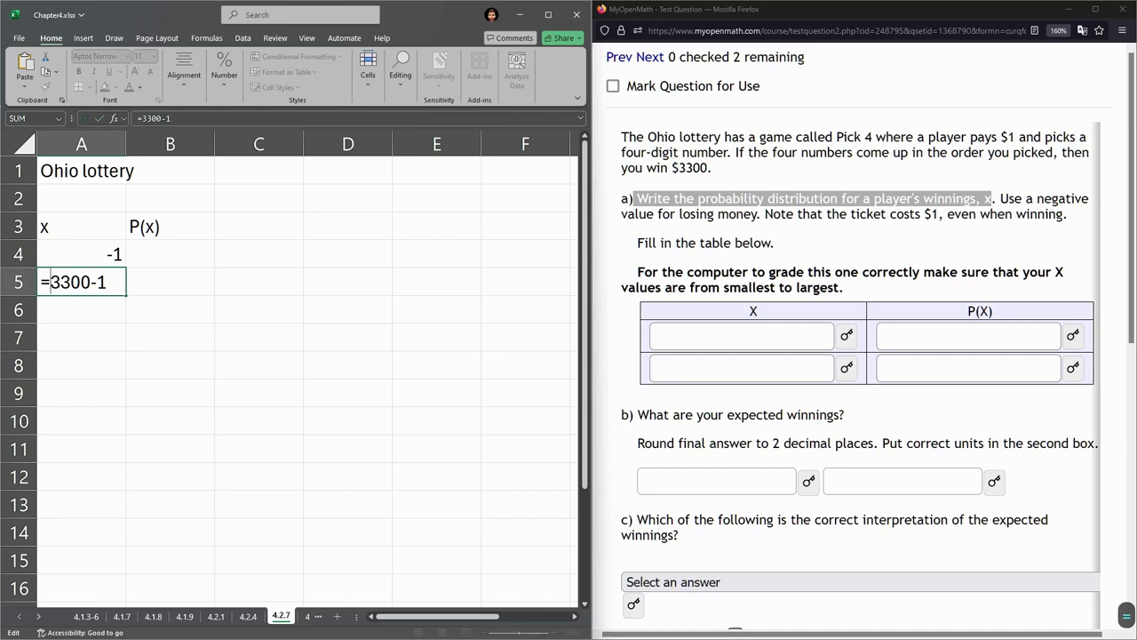
{"action": "key", "text": "Return"}
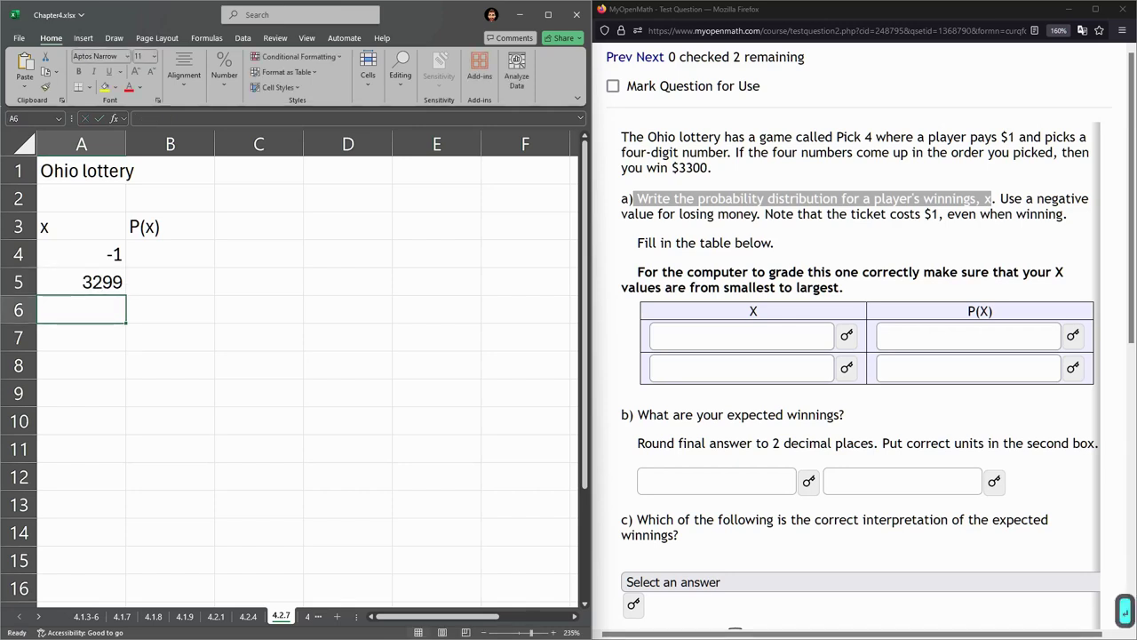
{"action": "left_click", "coordinate": [169, 282]}
{"action": "key", "text": "Up"}
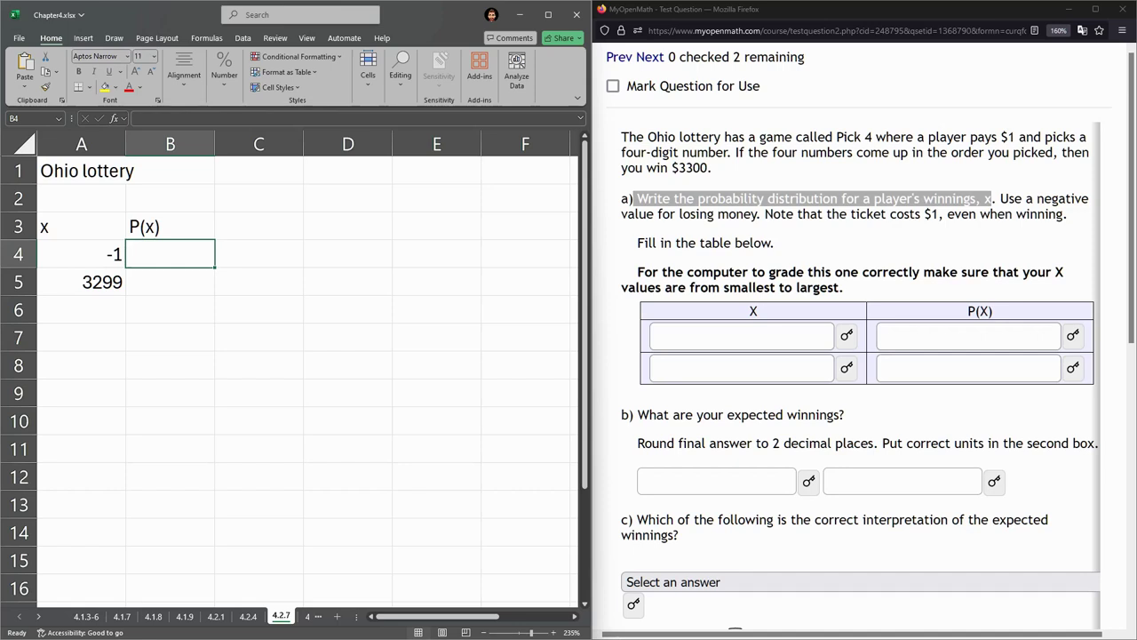
- Enter the formula =1-B5 in B4 for the losing probability
{"action": "key", "text": "Down"}
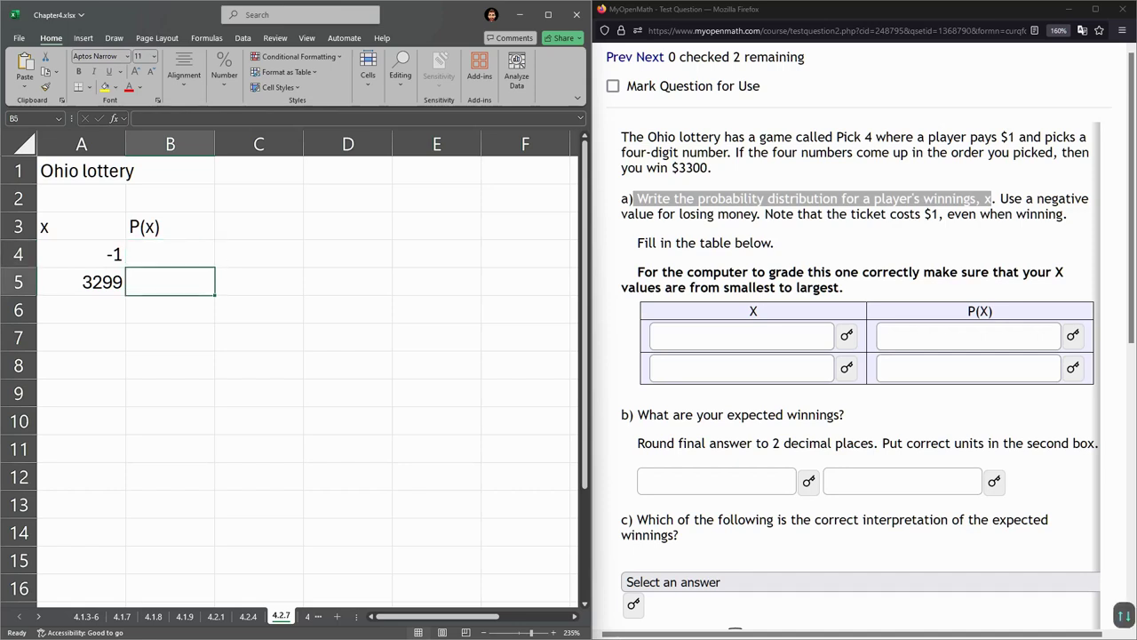
{"action": "left_click", "coordinate": [183, 282]}
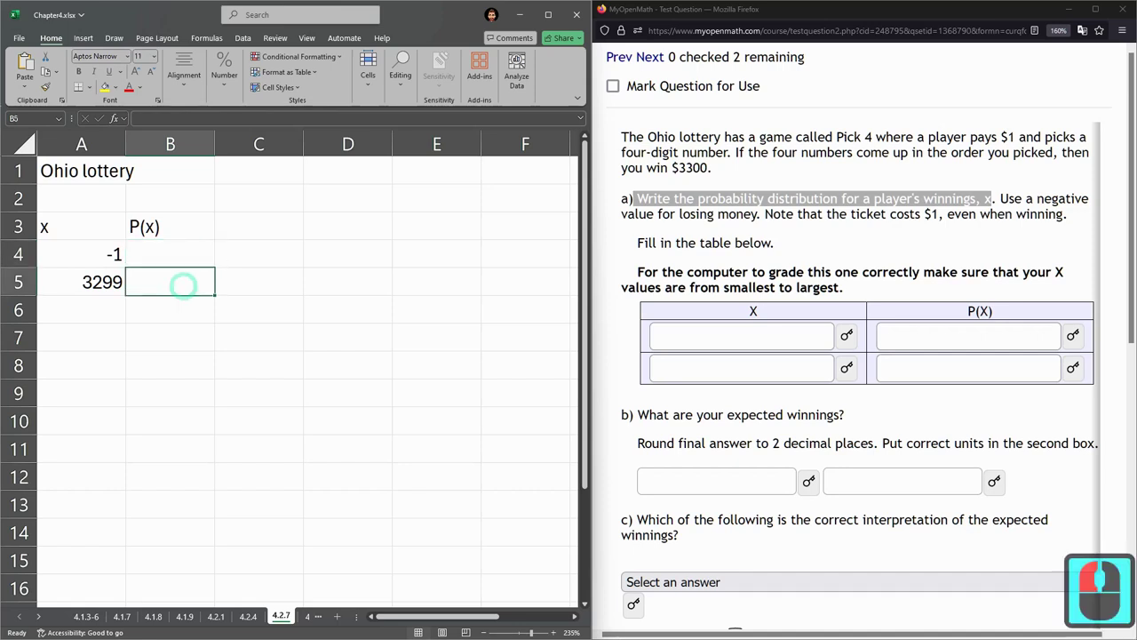
{"action": "left_click", "coordinate": [165, 256]}
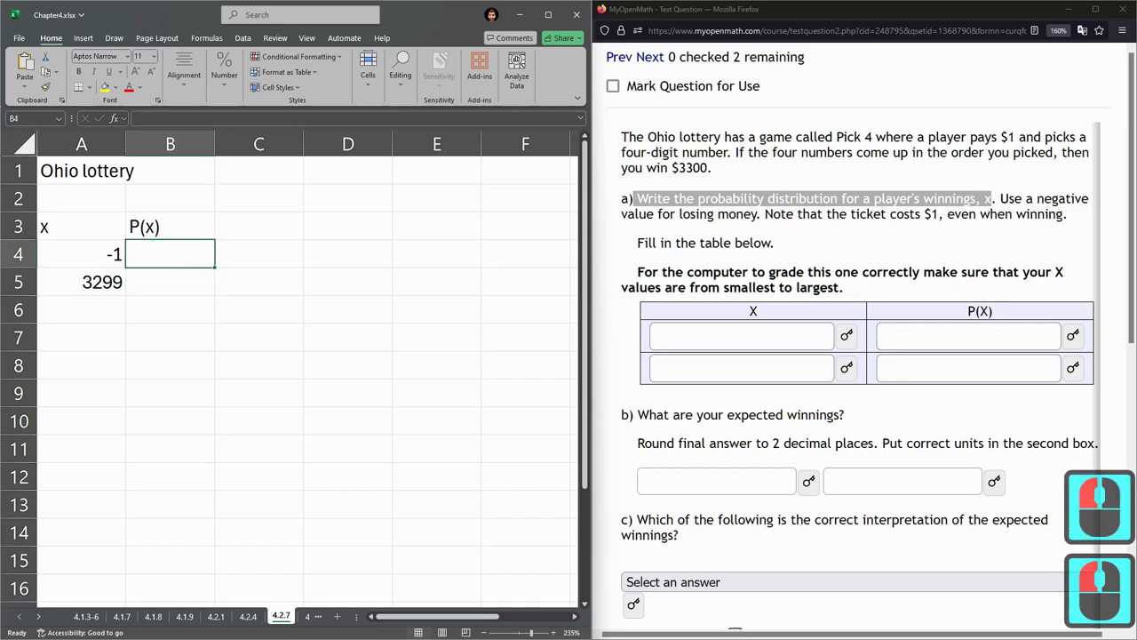
{"action": "type", "text": "1"}
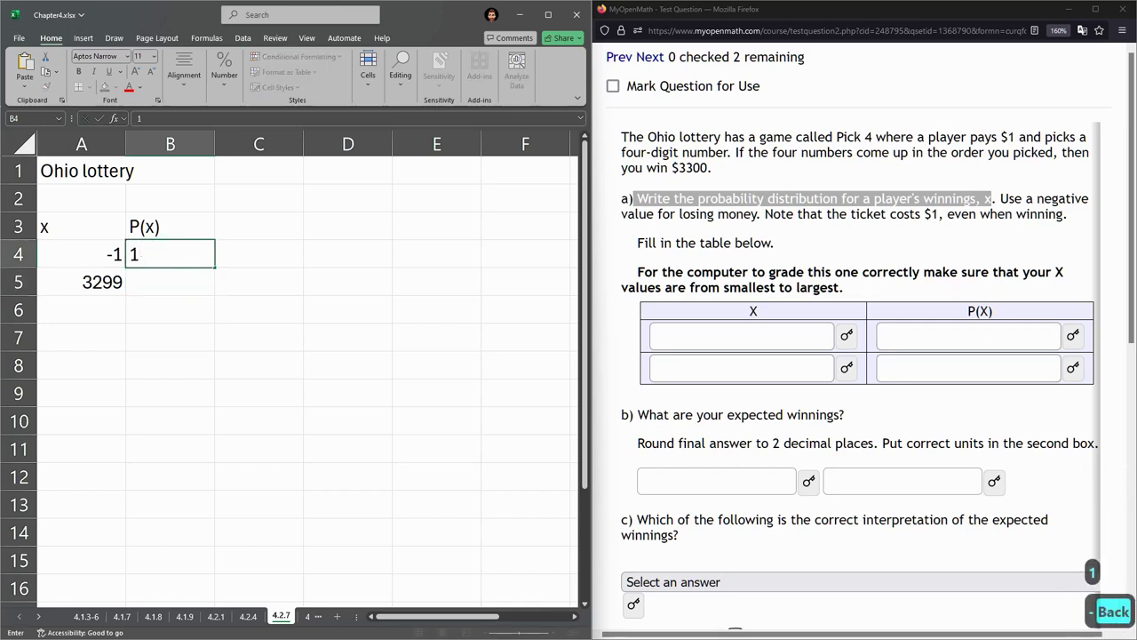
{"action": "key", "text": "BackSpace"}
{"action": "key", "text": "BackSpace"}
{"action": "type", "text": "=1-"}
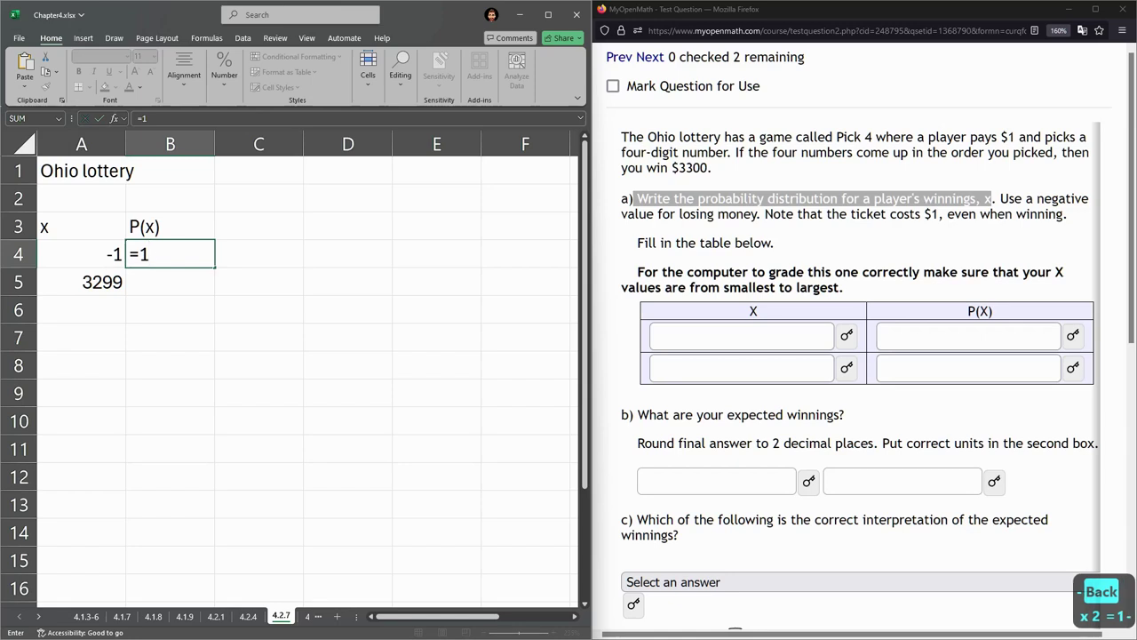
{"action": "left_click", "coordinate": [164, 282]}
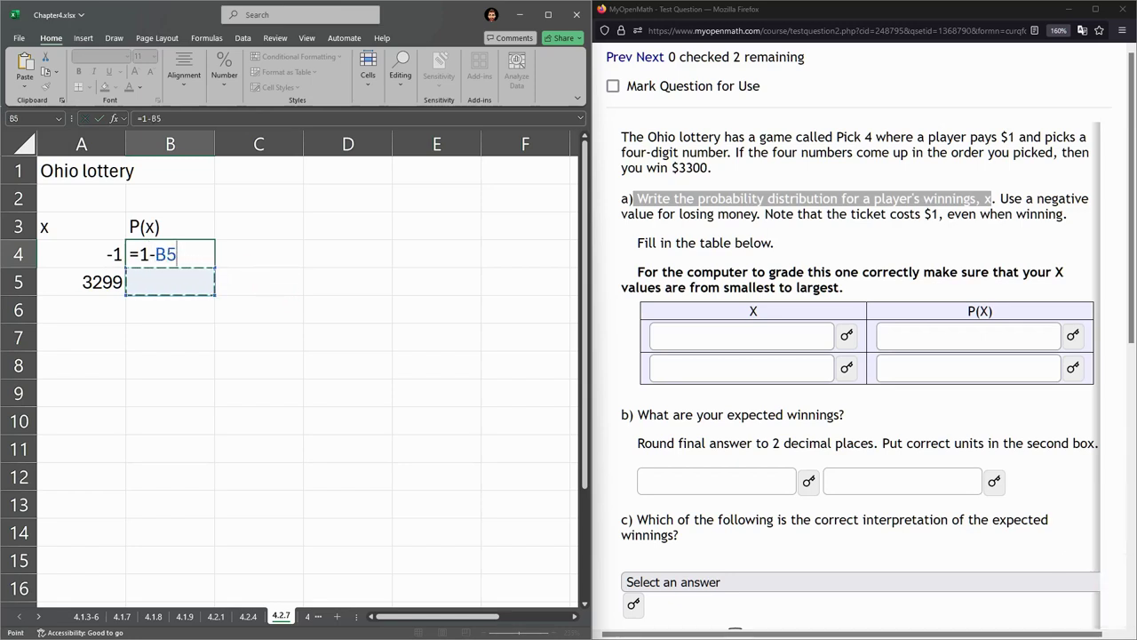
{"action": "key", "text": "Return"}
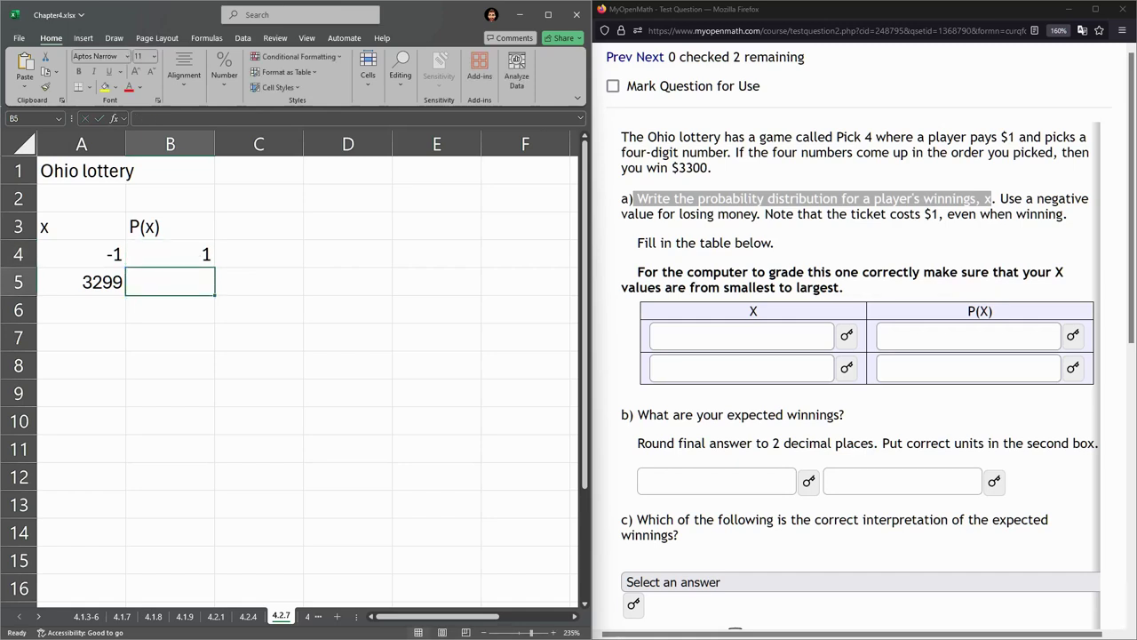
{"action": "left_click", "coordinate": [175, 281]}
{"action": "left_click_drag", "start_coordinate": [622, 152], "coordinate": [716, 169]}
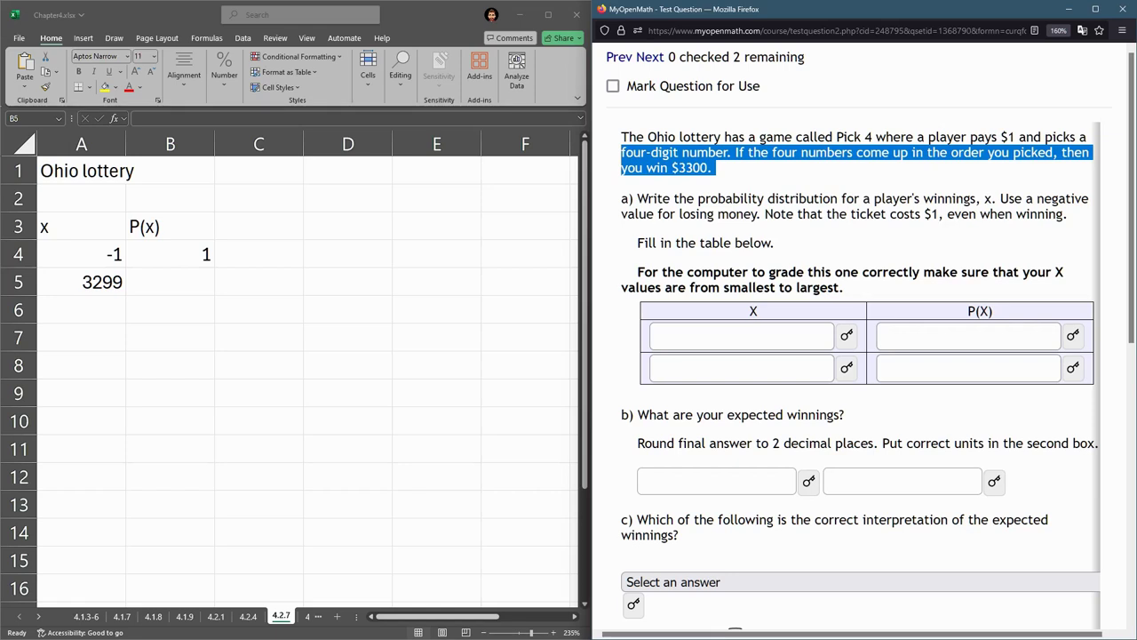
- Add the note '0 to 9999' in cell D3 beside the table
{"action": "left_click", "coordinate": [348, 226]}
{"action": "left_click", "coordinate": [347, 226]}
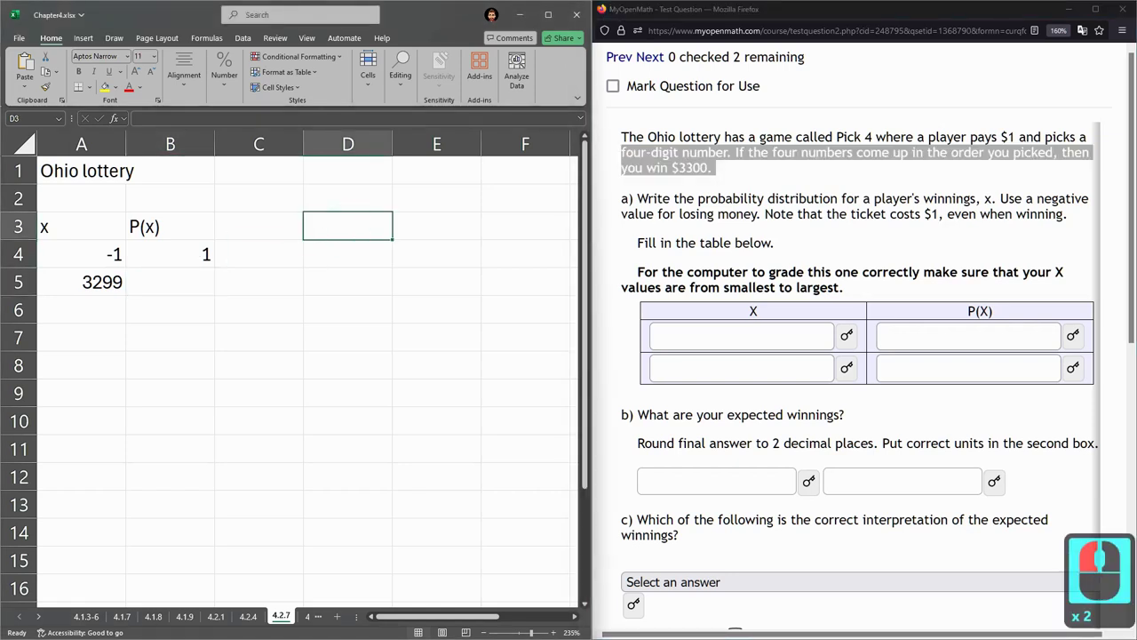
{"action": "type", "text": "0"}
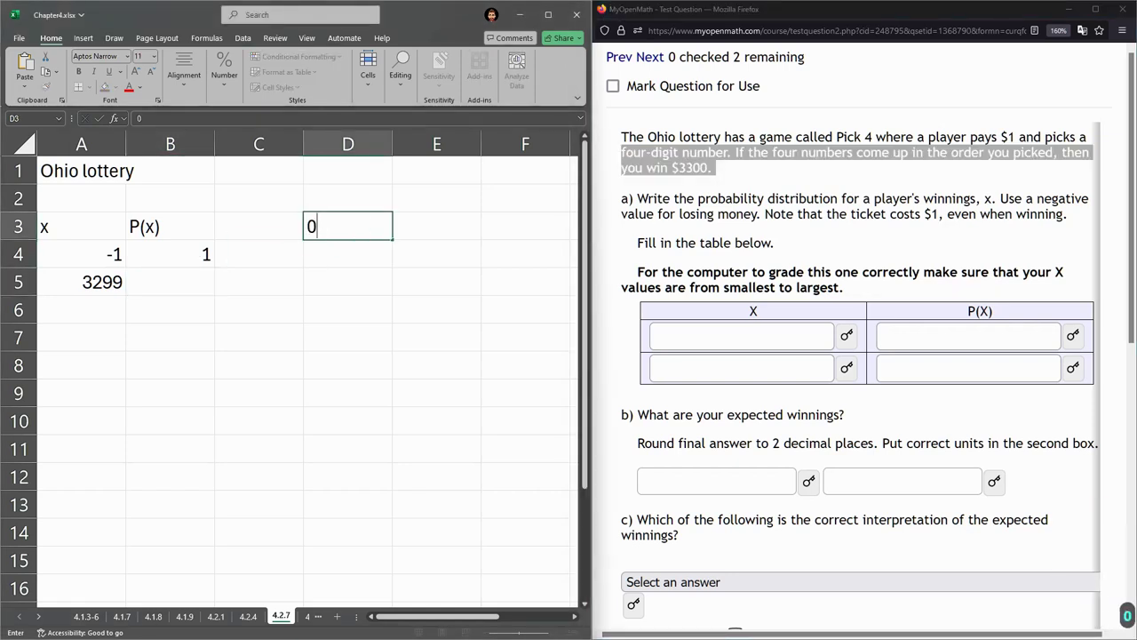
{"action": "type", "text": " to 9"}
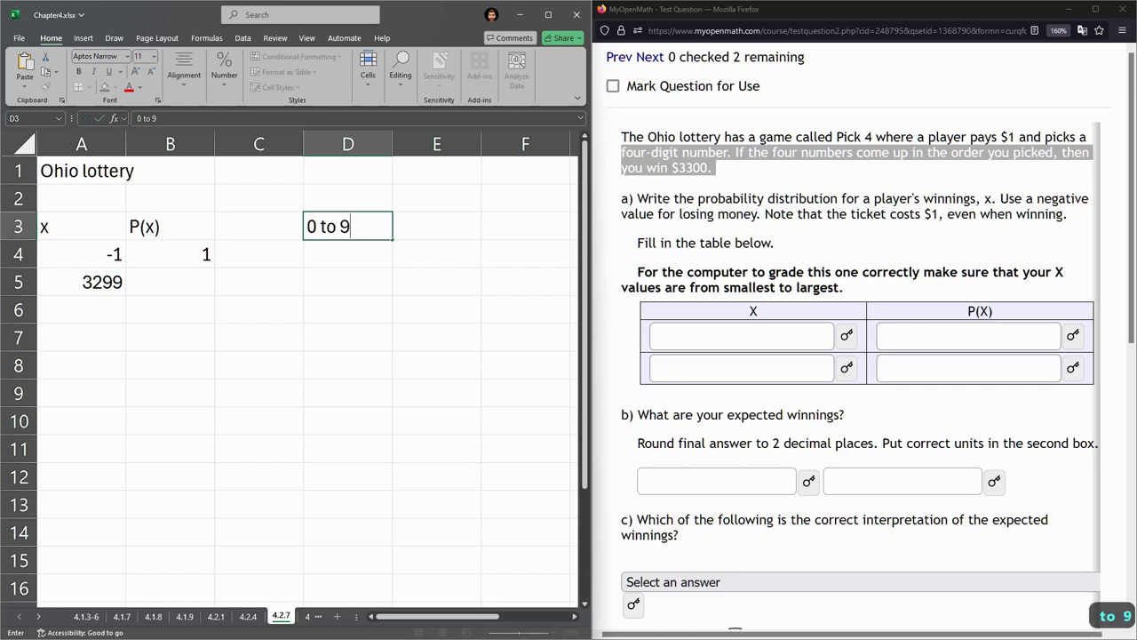
{"action": "type", "text": "999"}
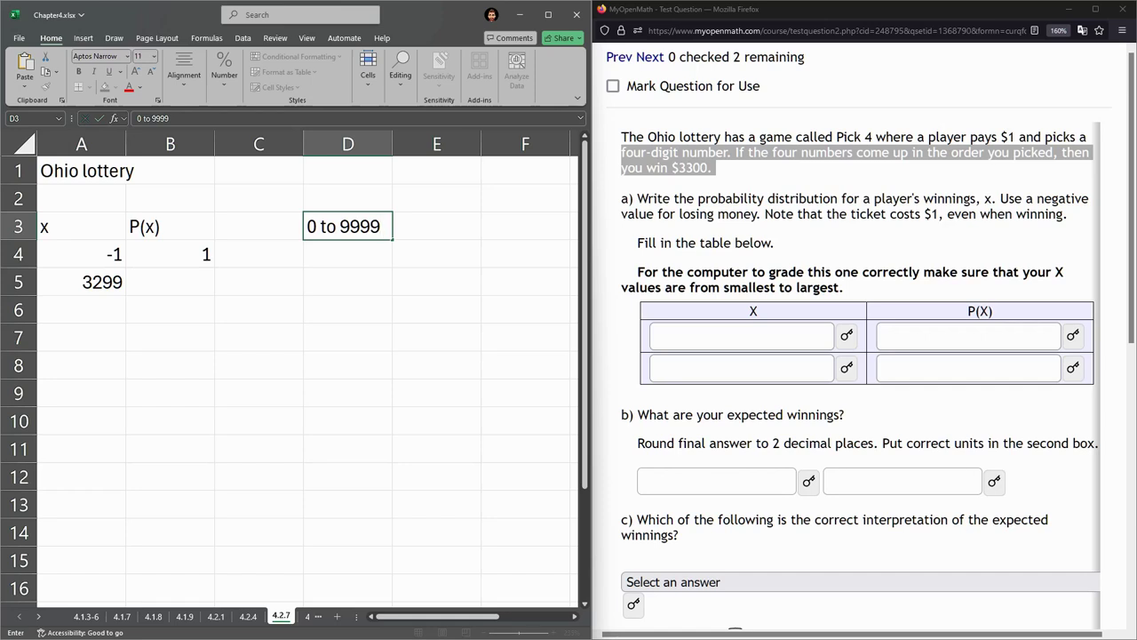
{"action": "left_click_drag", "start_coordinate": [306, 226], "coordinate": [382, 226]}
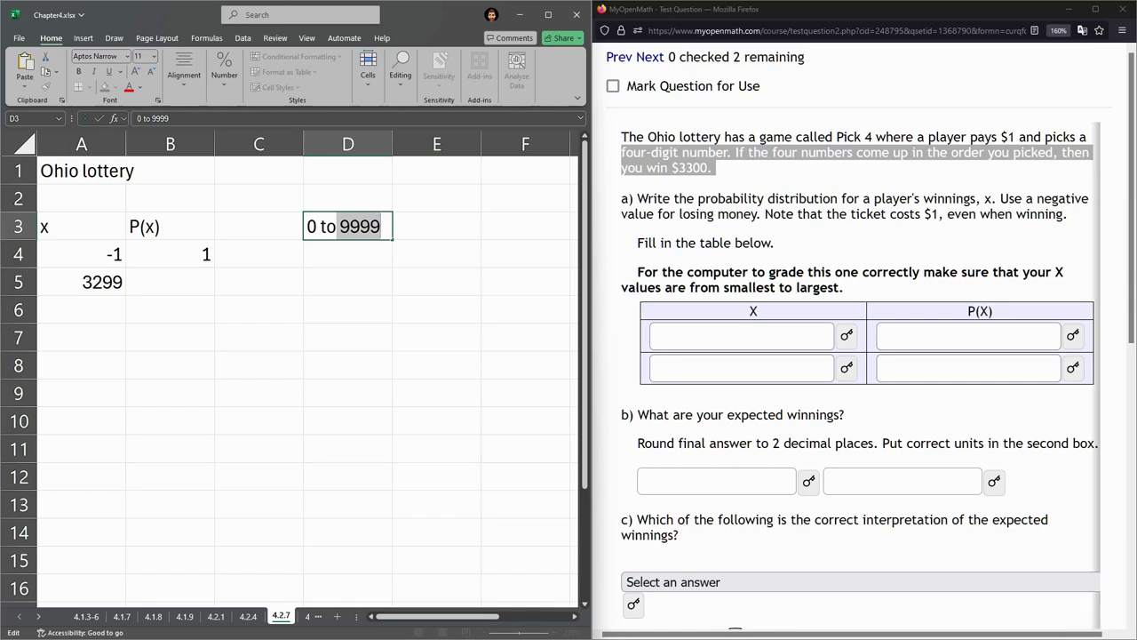
- Enter =1/10000 in B5 so B4 updates to 0.9999, then verify both formulas
{"action": "left_click", "coordinate": [168, 281]}
{"action": "type", "text": "=1"}
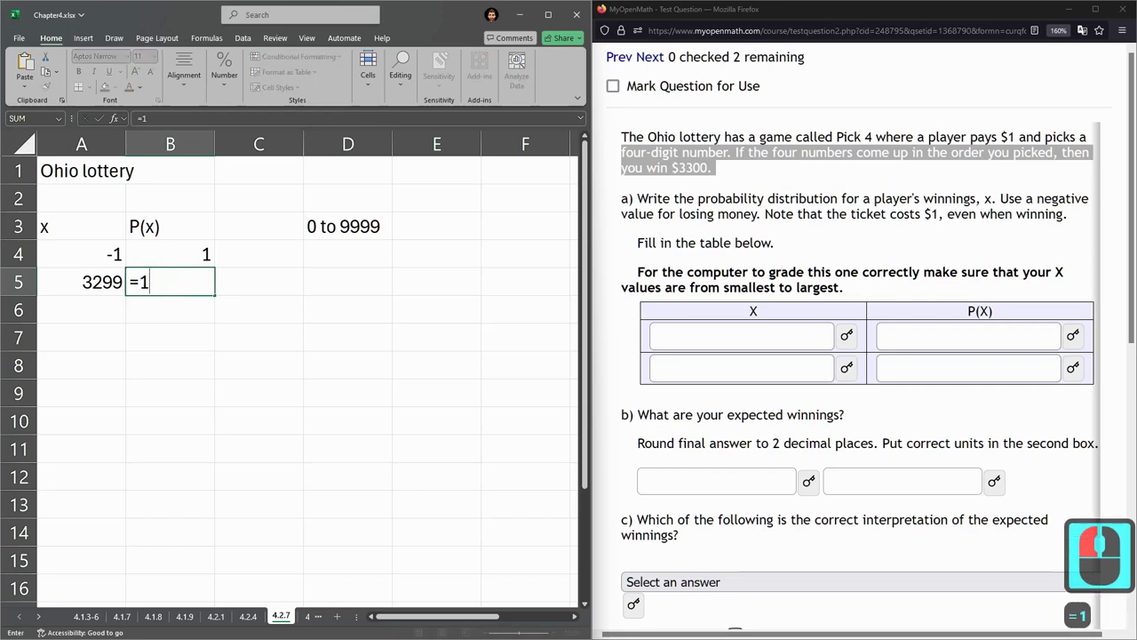
{"action": "type", "text": "/10000"}
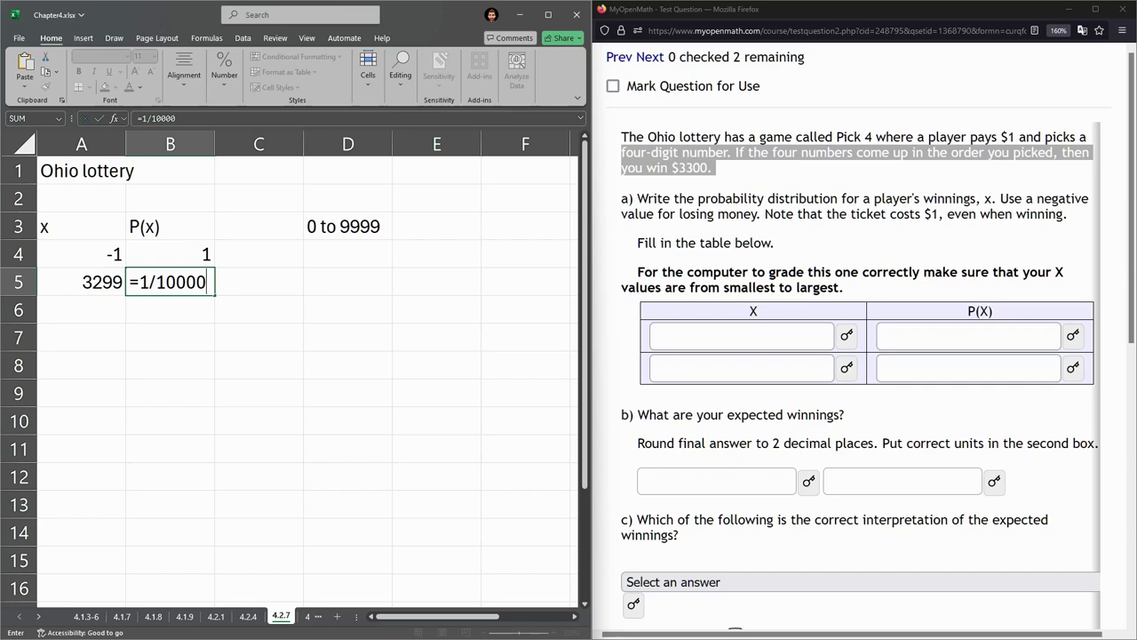
{"action": "key", "text": "Return"}
{"action": "left_click", "coordinate": [169, 281]}
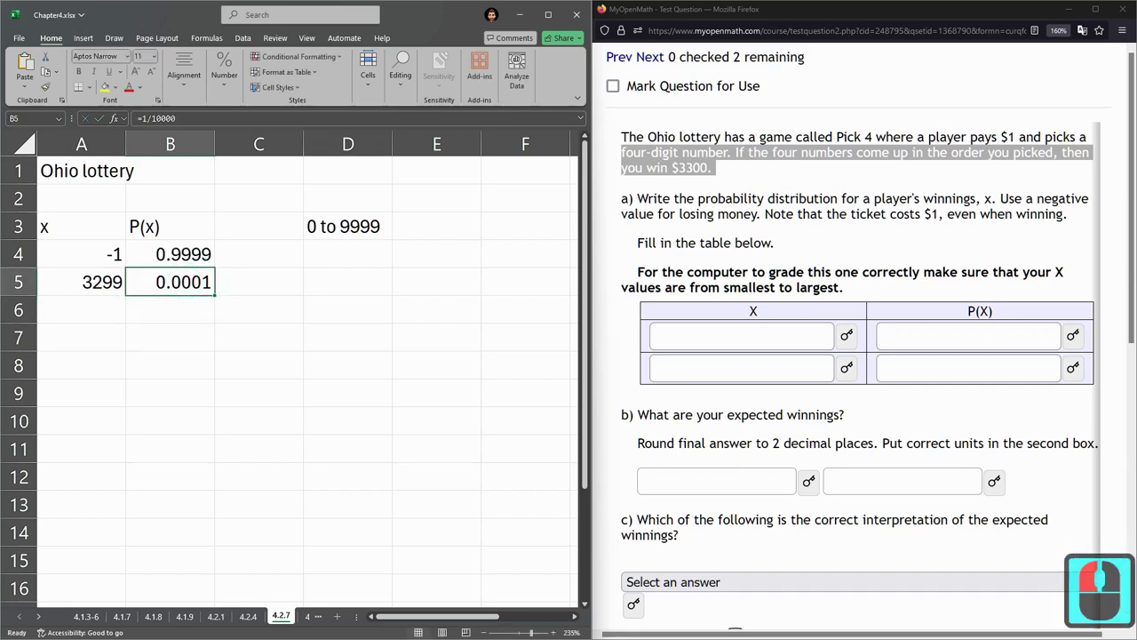
{"action": "left_click", "coordinate": [169, 254]}
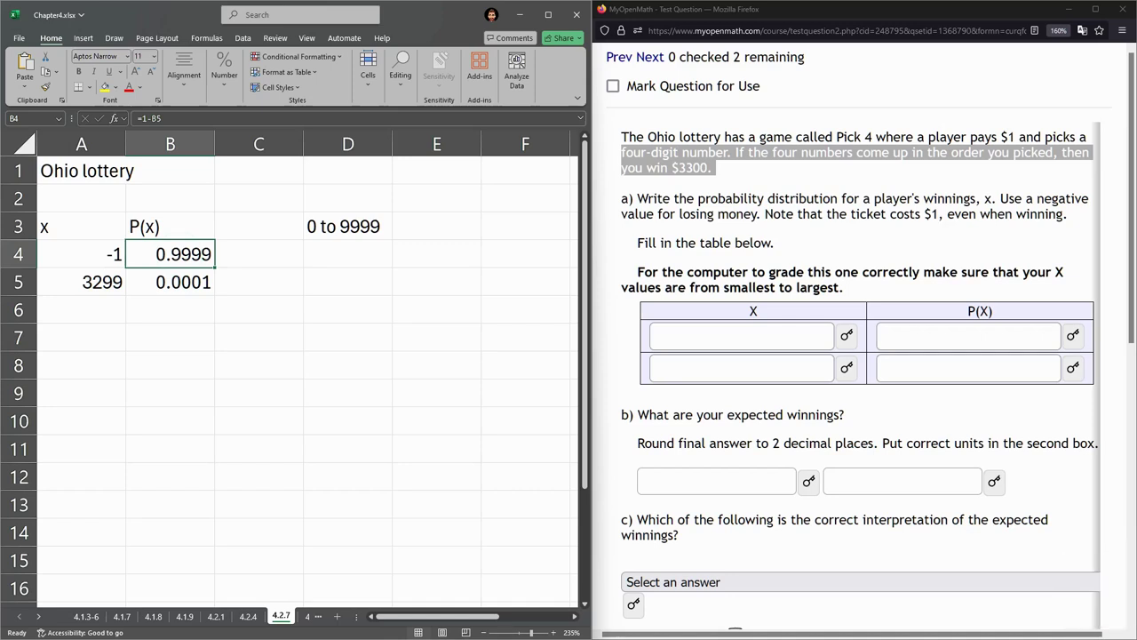
- Add the header x*P(x) in cell C3
{"action": "left_click", "coordinate": [254, 226]}
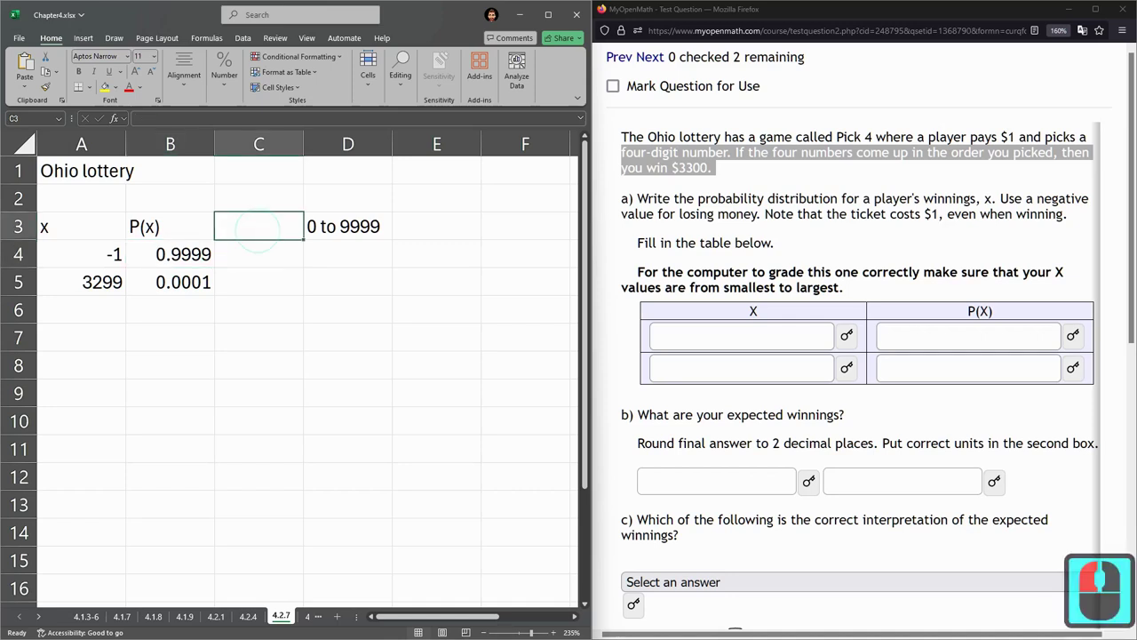
{"action": "type", "text": "x*P9"}
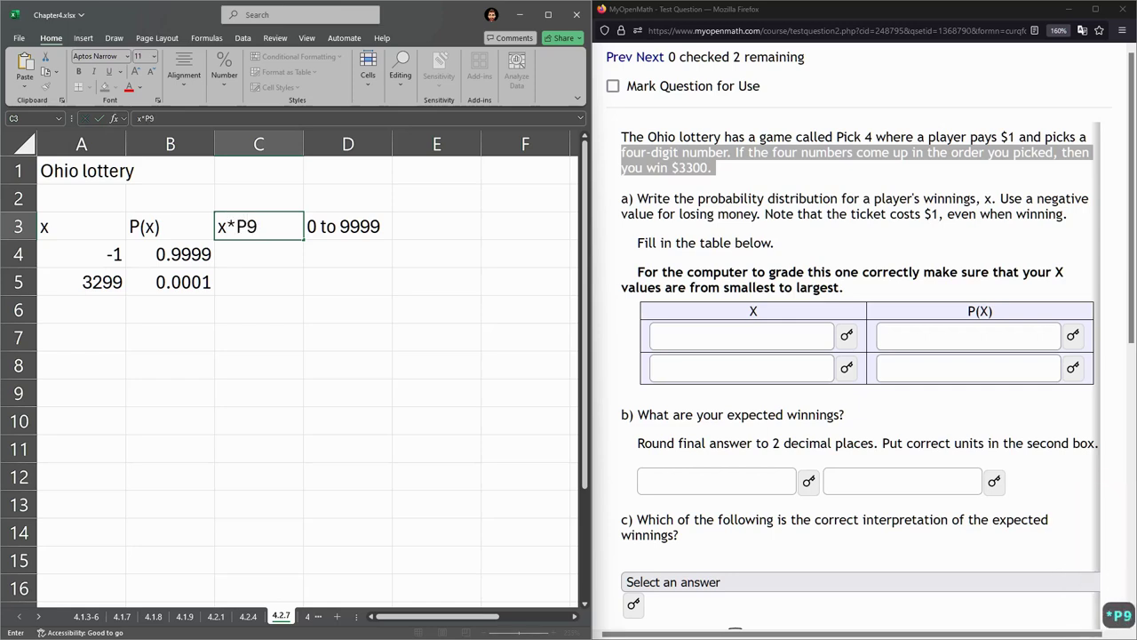
{"action": "key", "text": "BackSpace"}
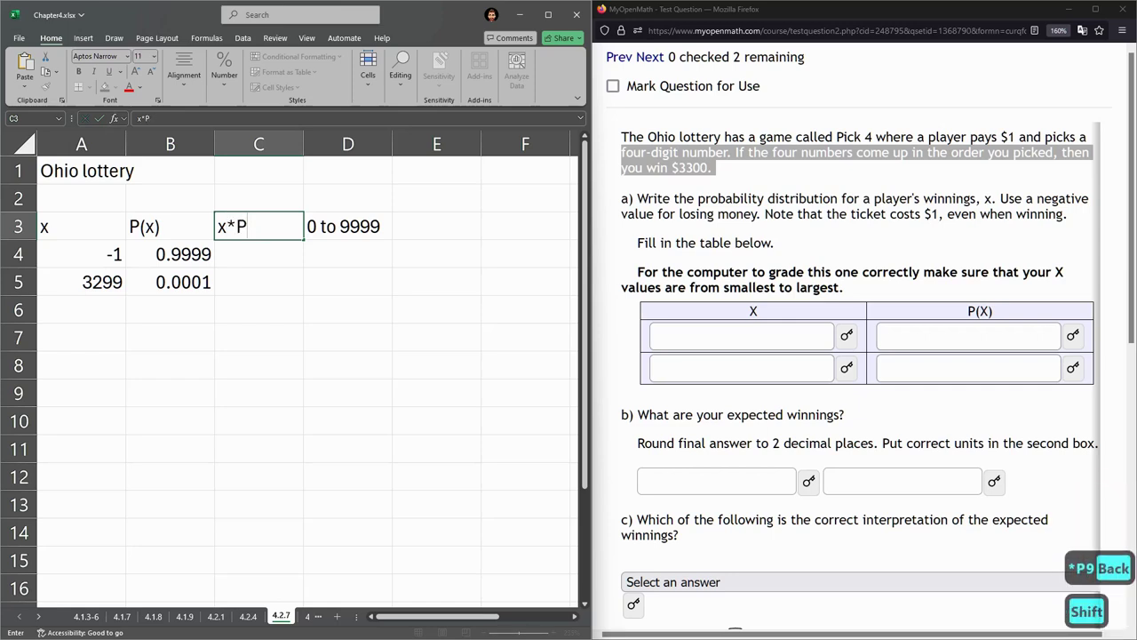
{"action": "type", "text": "(x)"}
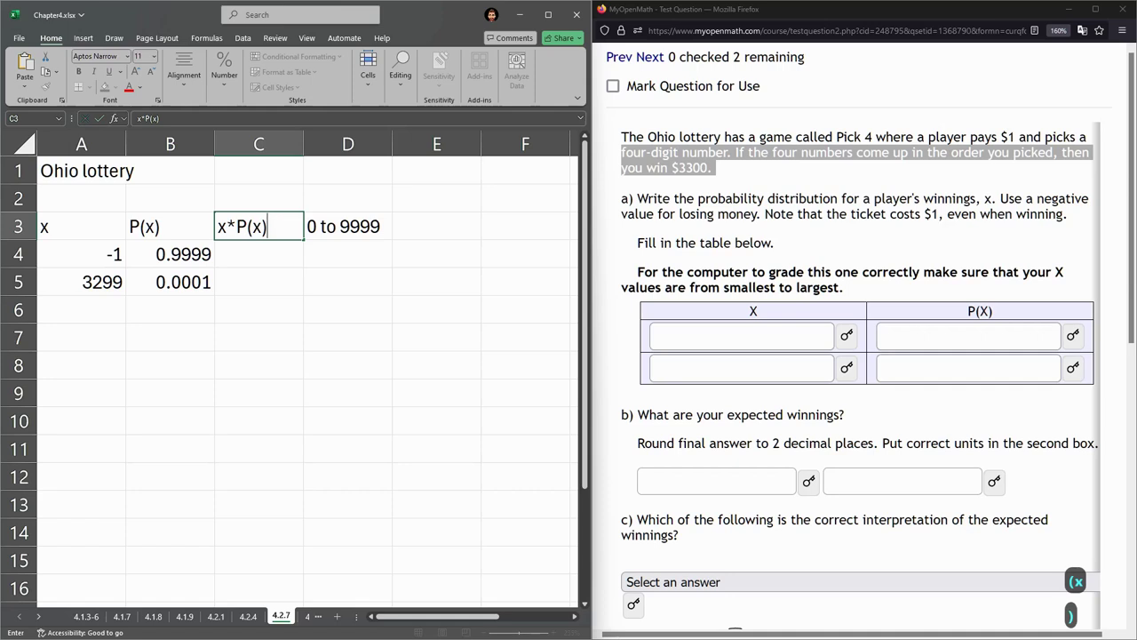
{"action": "key", "text": "Return"}
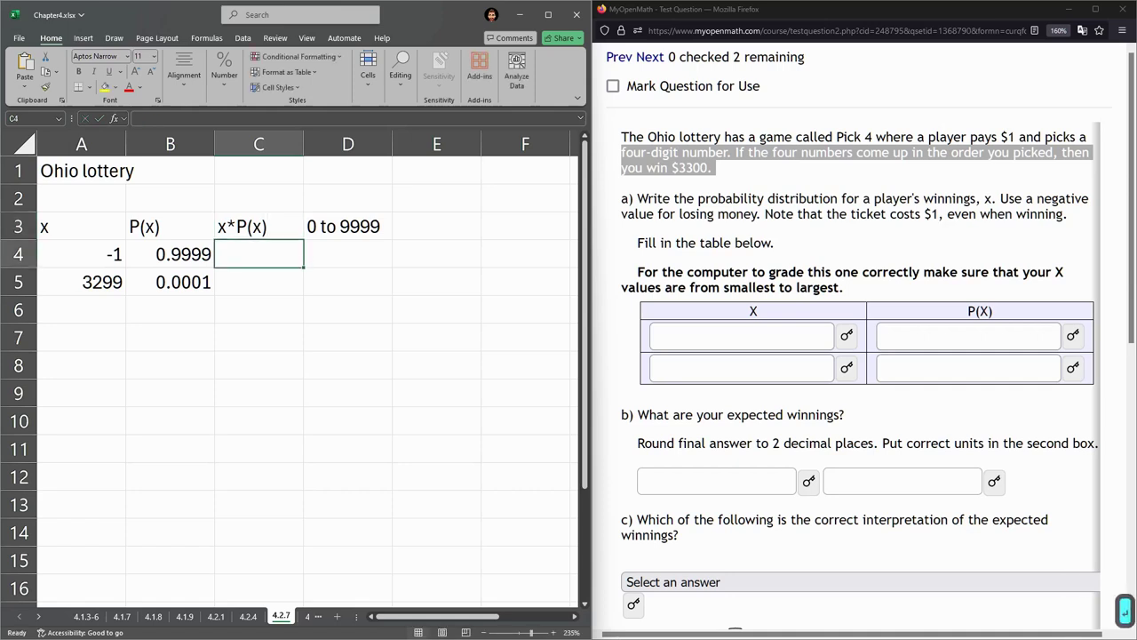
- Enter =A4*B4 in C4 and fill it down to C5, giving -0.9999 and 0.3299
{"action": "left_click", "coordinate": [267, 253]}
{"action": "type", "text": "="}
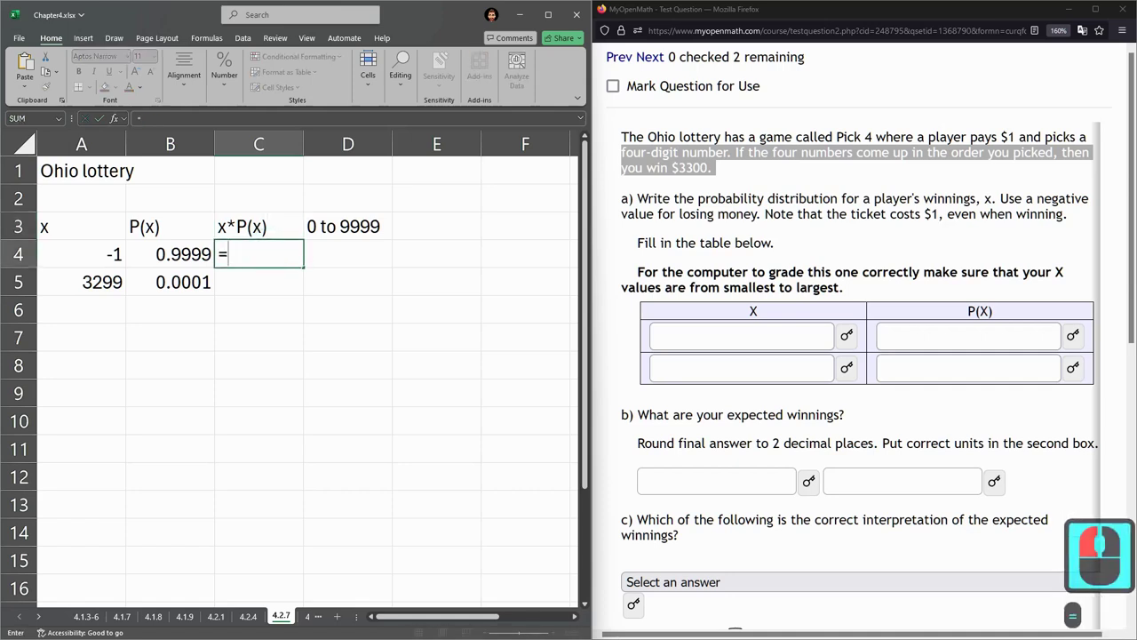
{"action": "left_click", "coordinate": [106, 253]}
{"action": "type", "text": "*"}
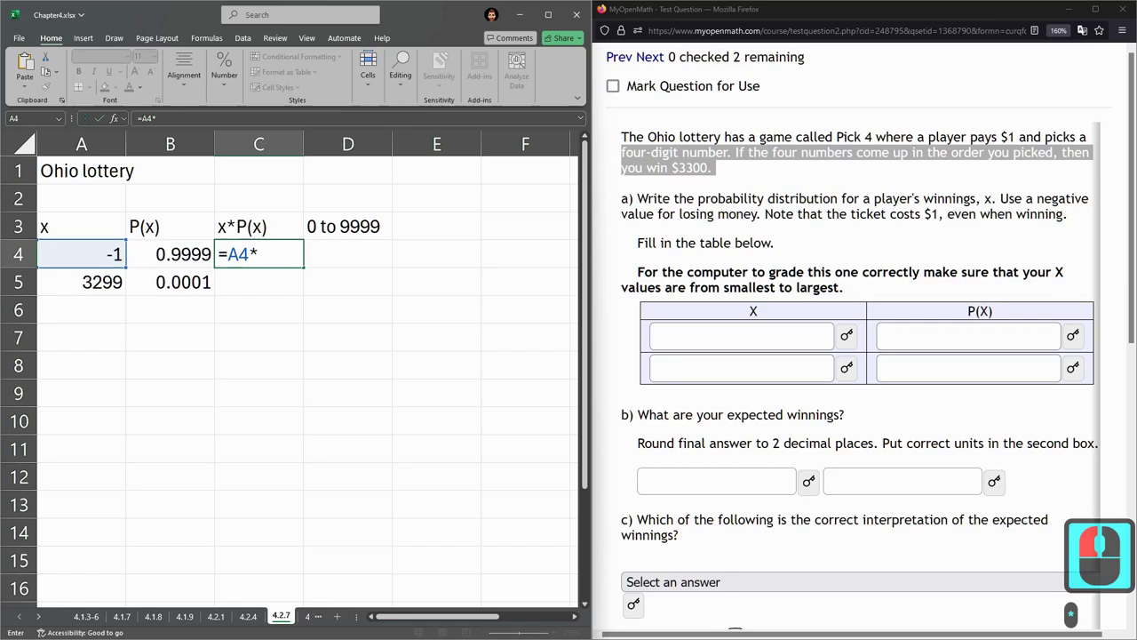
{"action": "left_click", "coordinate": [182, 254]}
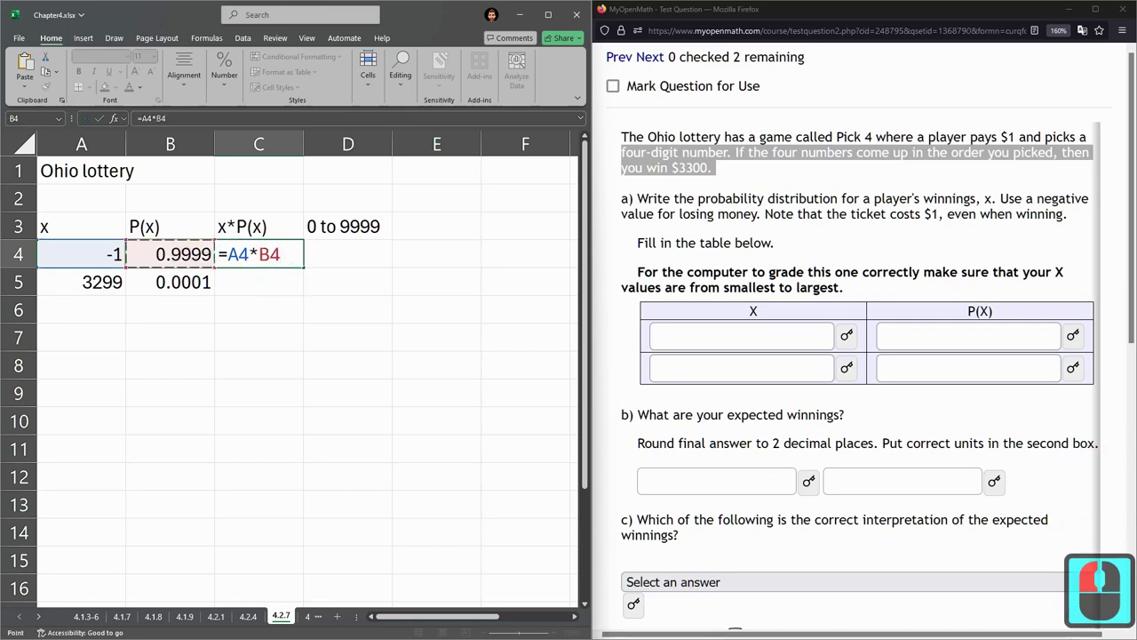
{"action": "key", "text": "Return"}
{"action": "left_click", "coordinate": [289, 260]}
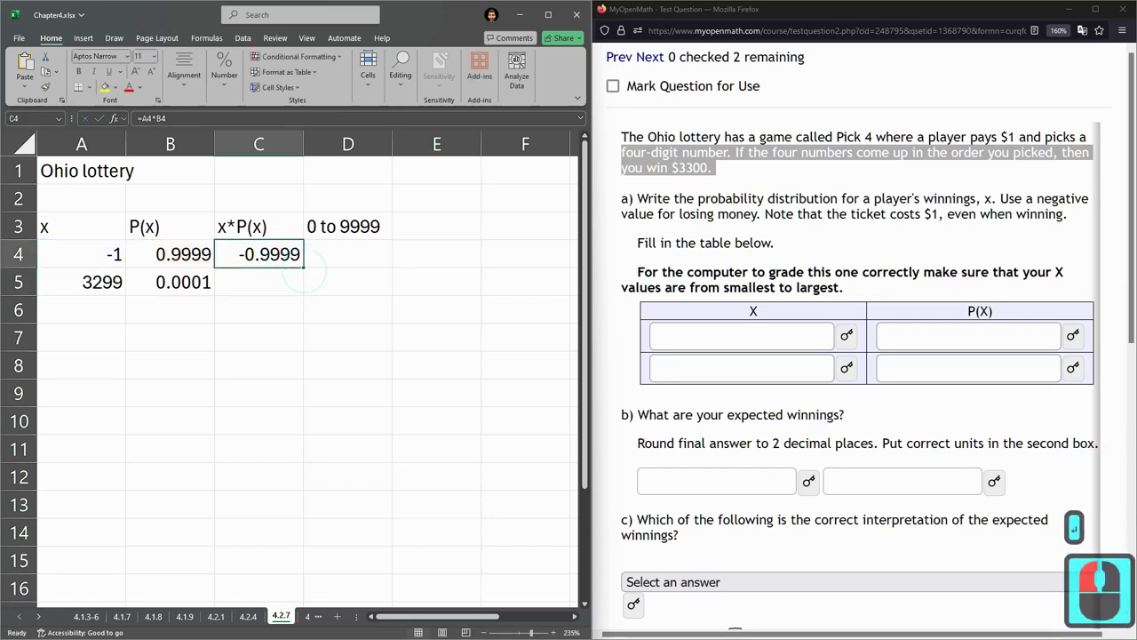
{"action": "left_click_drag", "start_coordinate": [303, 268], "coordinate": [302, 293]}
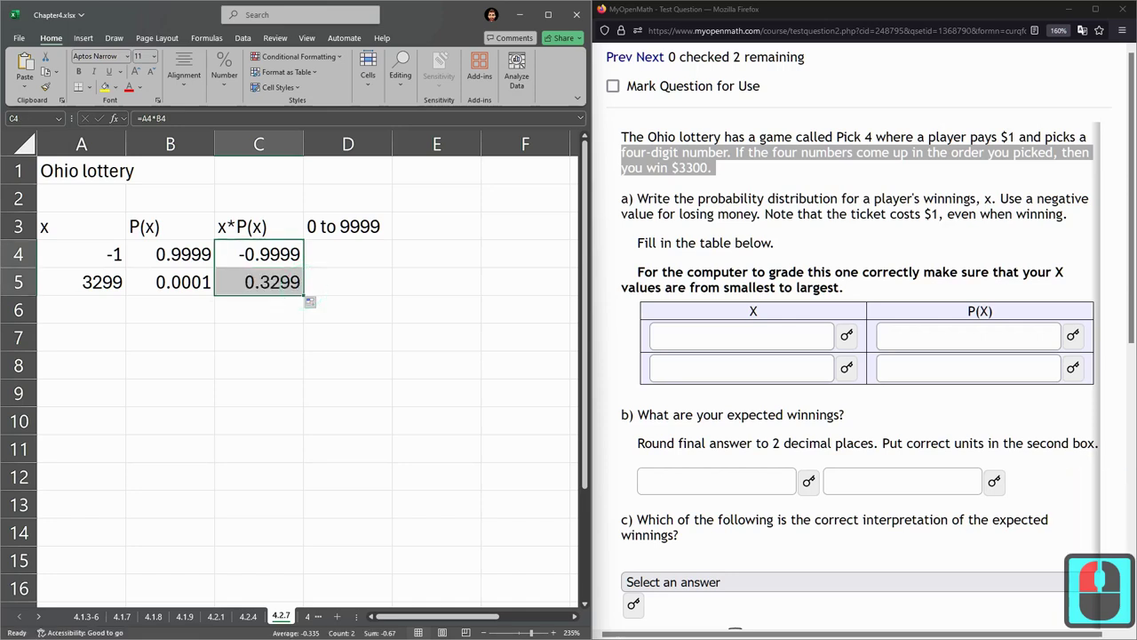
{"action": "left_click", "coordinate": [275, 289]}
{"action": "left_click", "coordinate": [240, 258]}
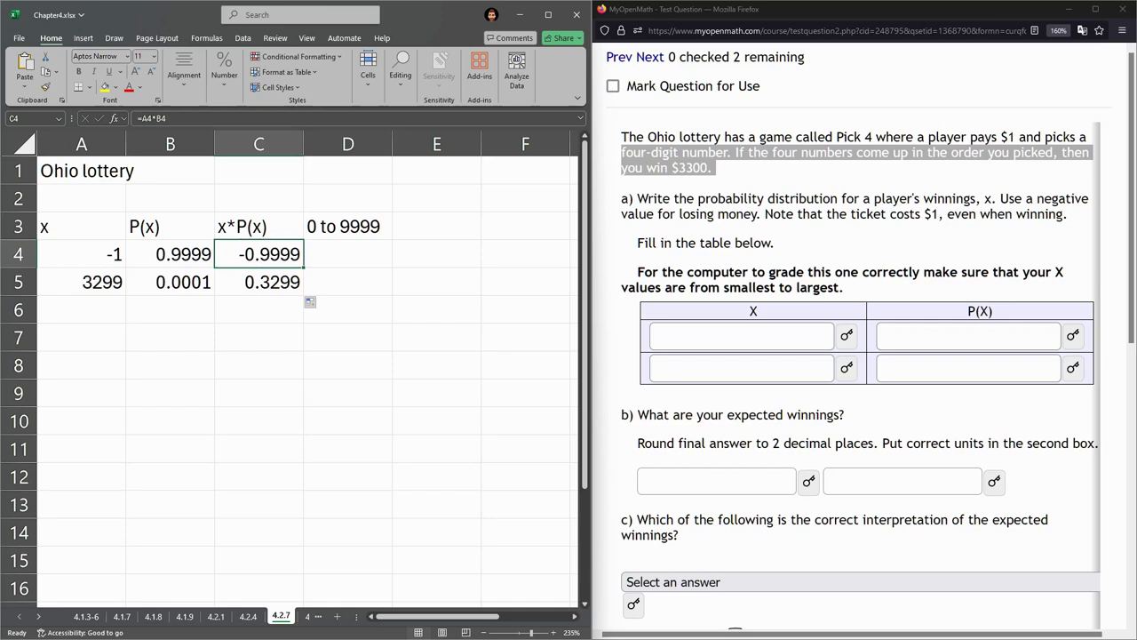
{"action": "left_click", "coordinate": [235, 291]}
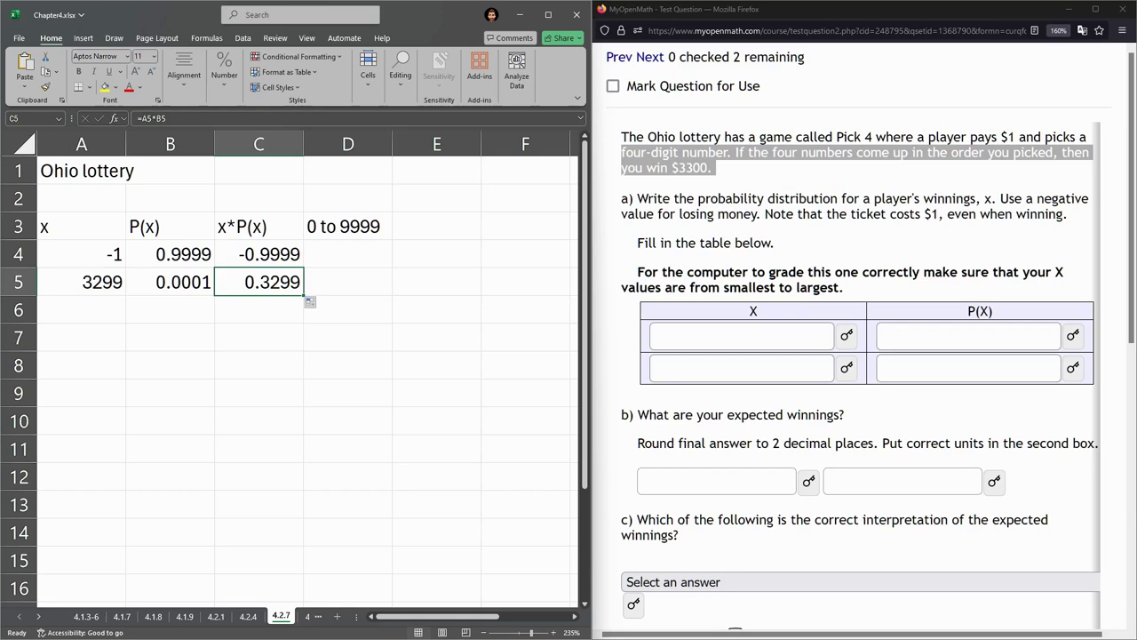
- Enter =SUM(C4:C5) in C7 to show the expected value -0.67
{"action": "left_click", "coordinate": [249, 335]}
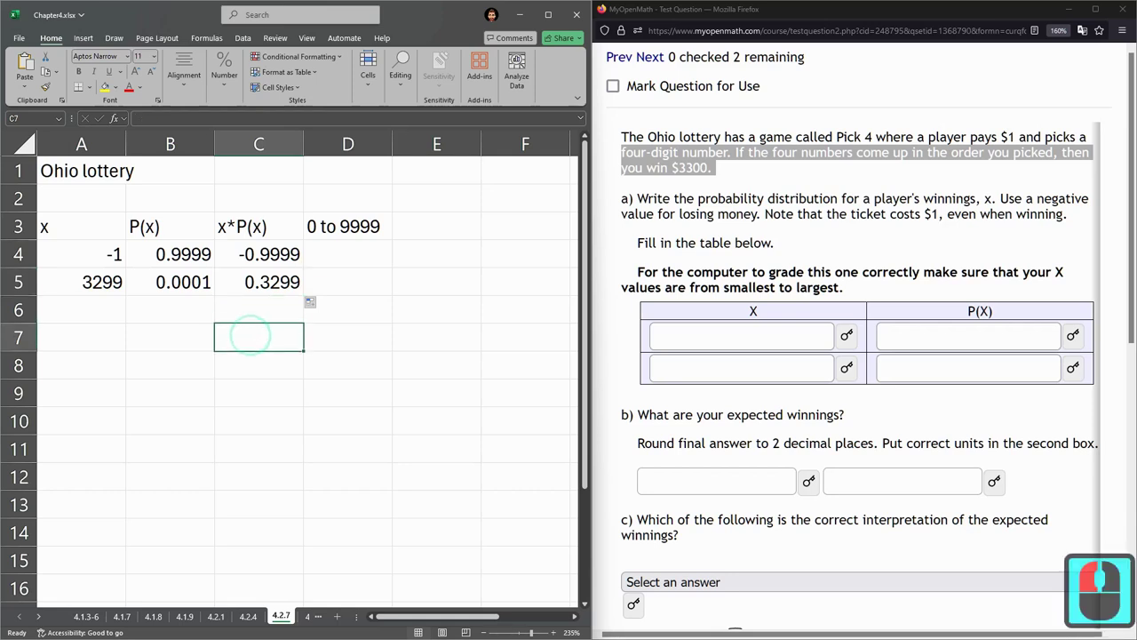
{"action": "type", "text": "=sum("}
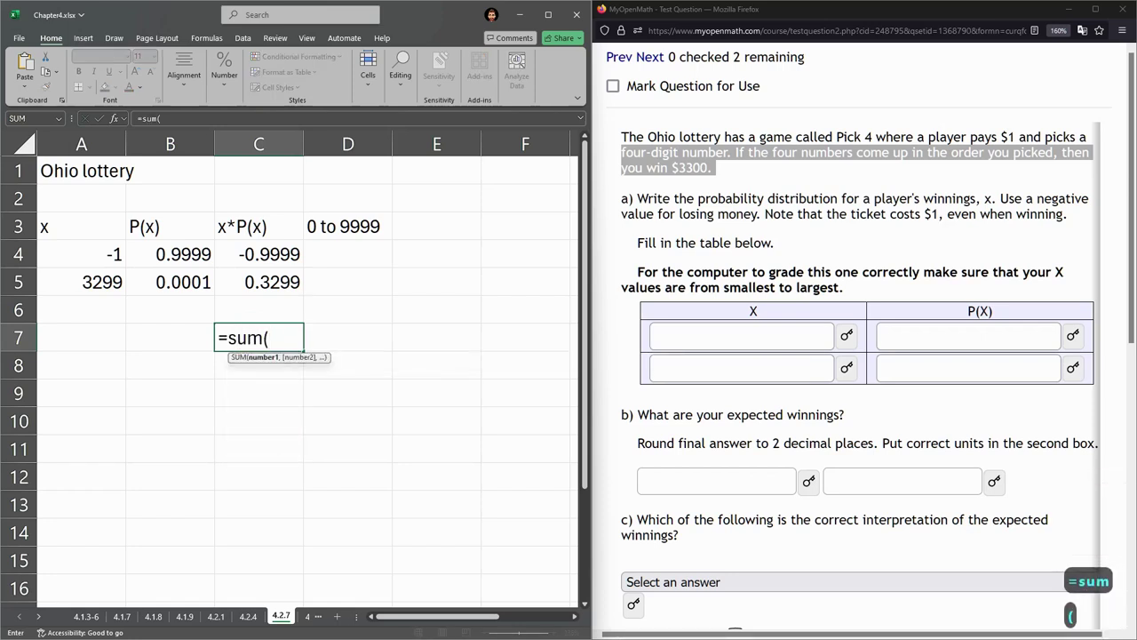
{"action": "left_click_drag", "start_coordinate": [262, 254], "coordinate": [264, 275]}
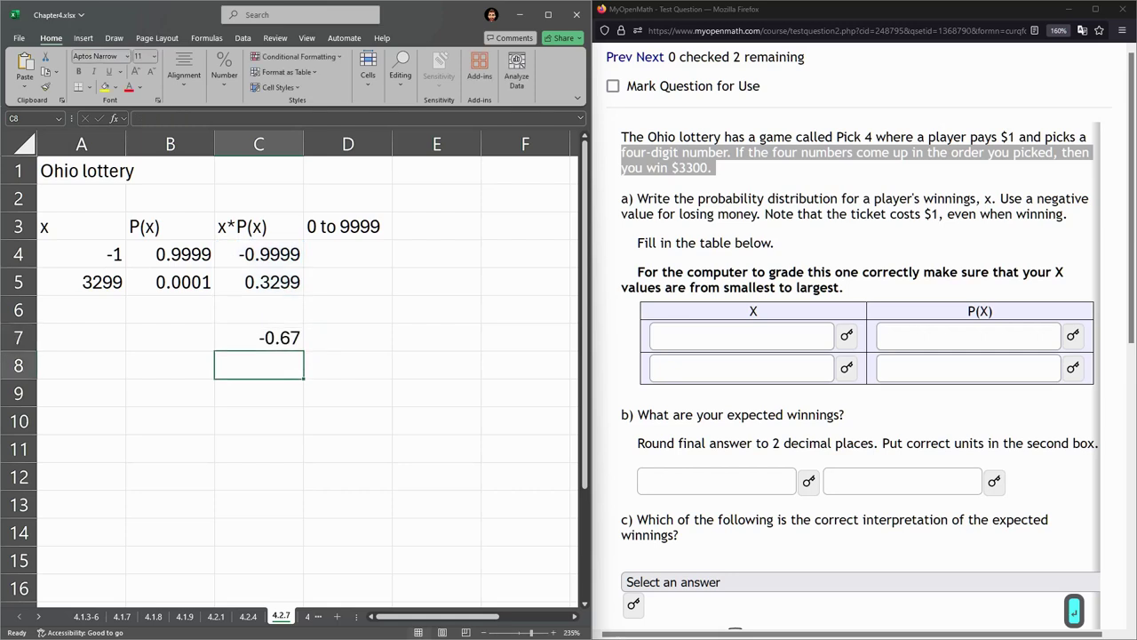
{"action": "left_click", "coordinate": [258, 337]}
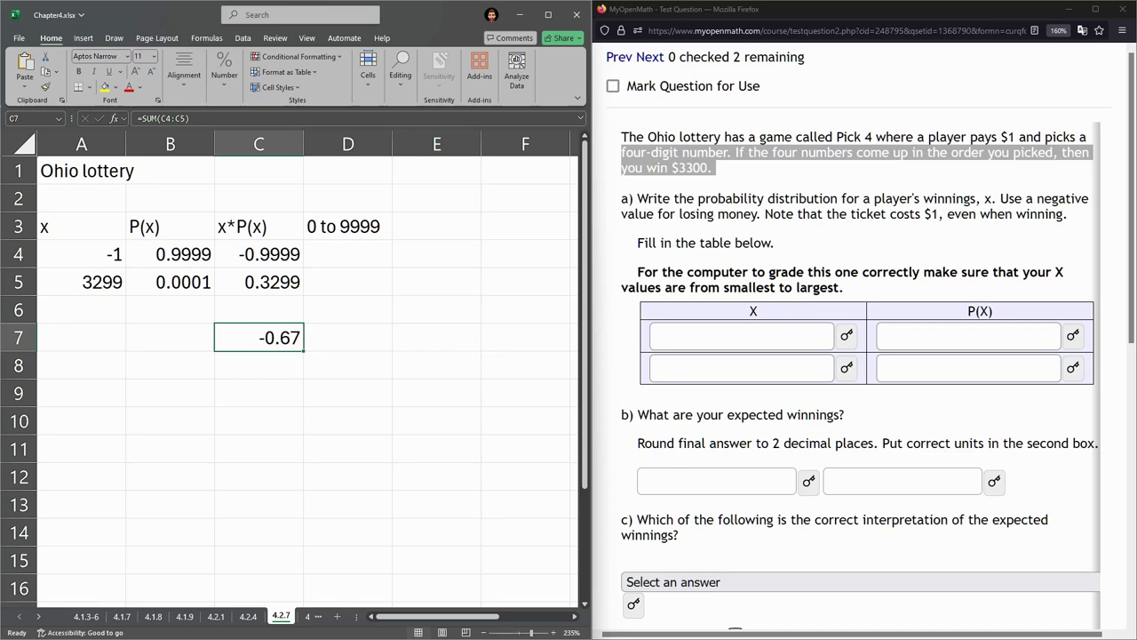
- Enter X = -1 with P(X) = .9999 in the first row of the answer table
{"action": "left_click", "coordinate": [672, 333]}
{"action": "type", "text": "-1"}
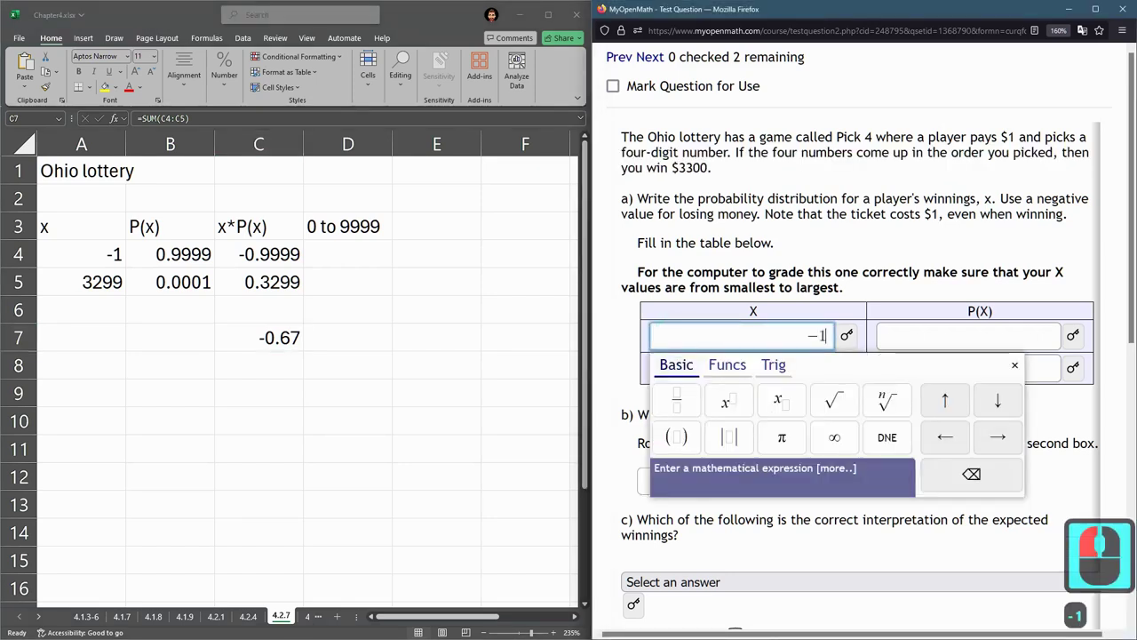
{"action": "key", "text": "Tab"}
{"action": "key", "text": "Tab"}
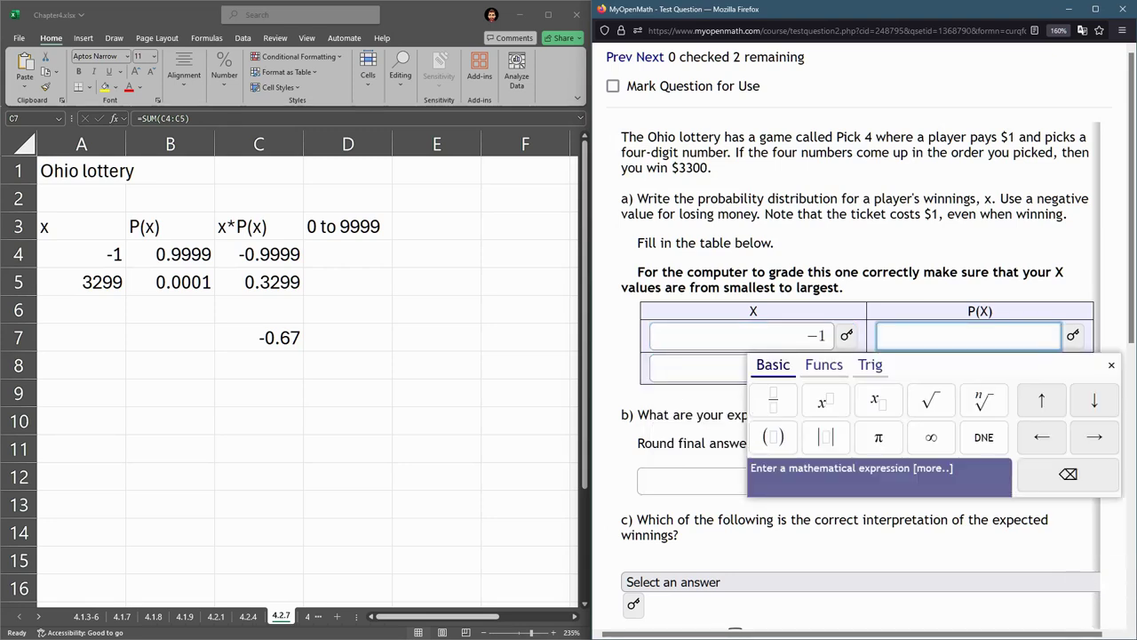
{"action": "type", "text": ".9999"}
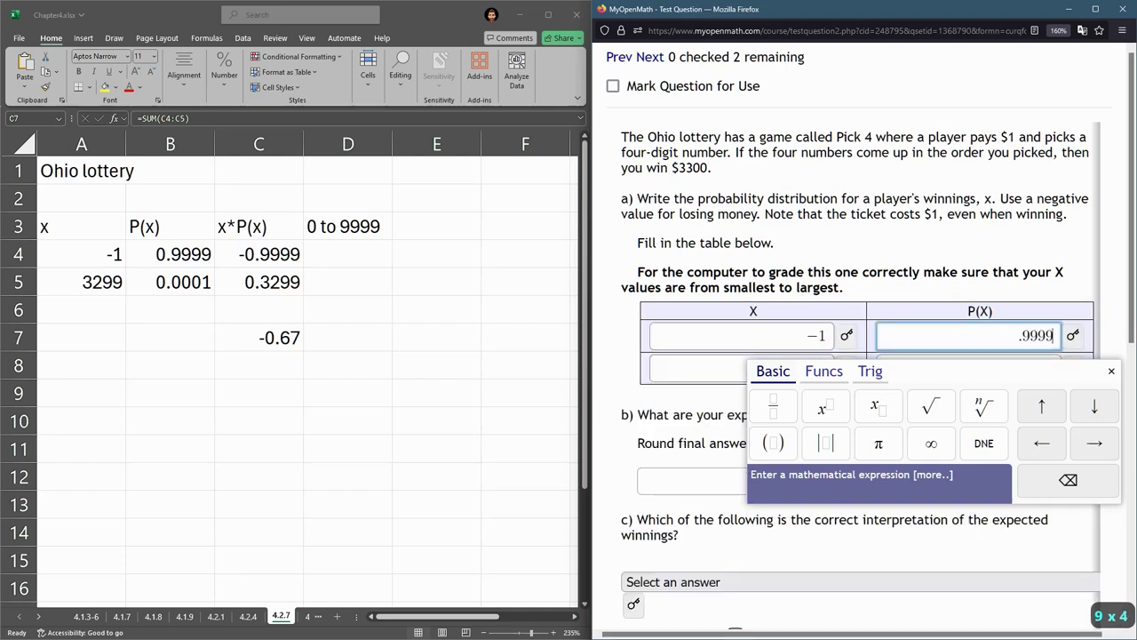
{"action": "key", "text": "Tab"}
{"action": "key", "text": "Tab"}
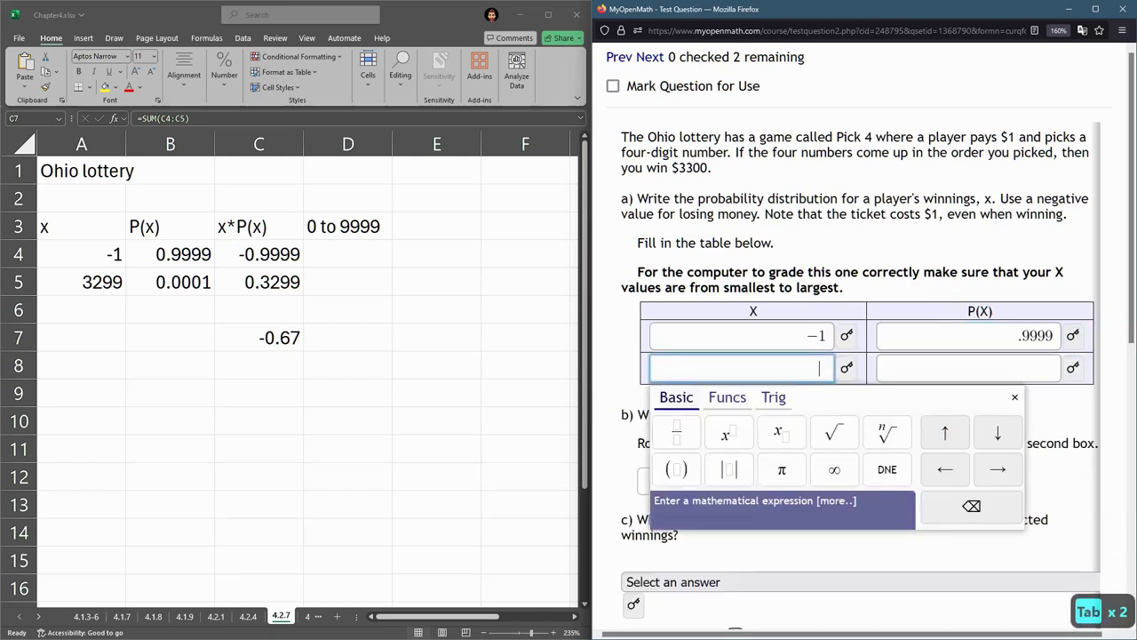
- Enter X = 3299 with P(X) = .00001 in the second row
{"action": "left_click_drag", "start_coordinate": [713, 272], "coordinate": [844, 287]}
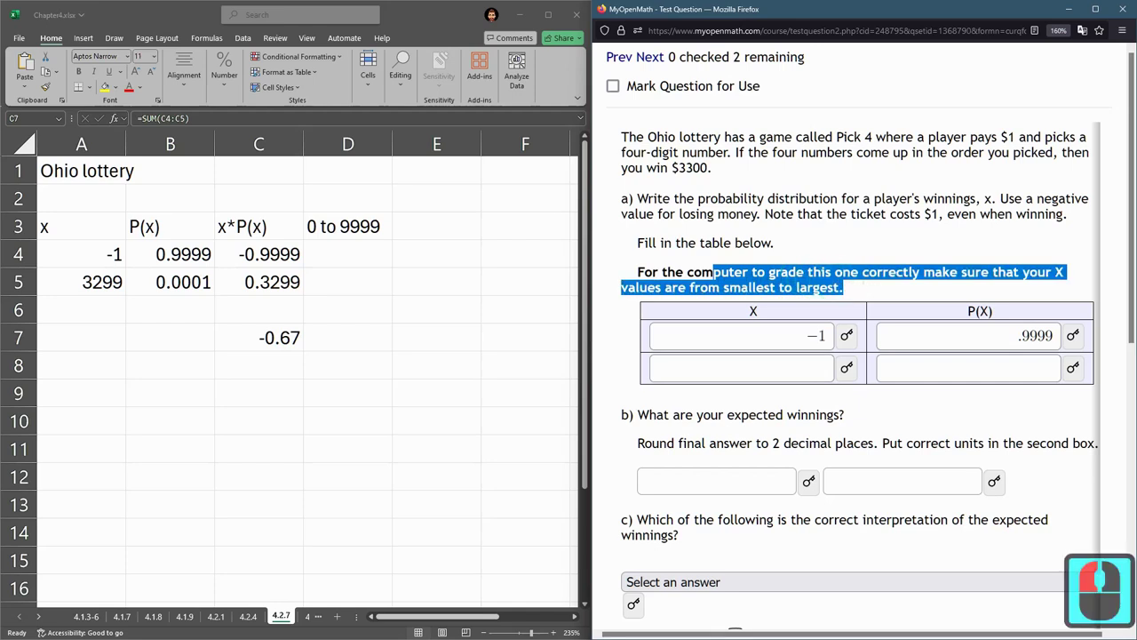
{"action": "left_click", "coordinate": [786, 368]}
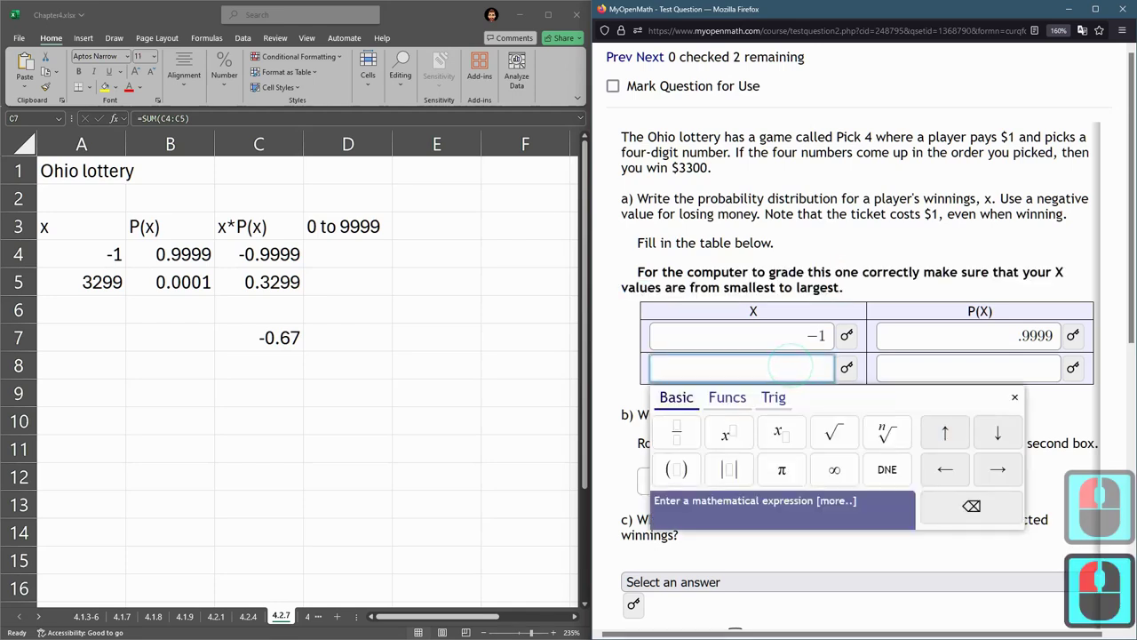
{"action": "type", "text": "3299"}
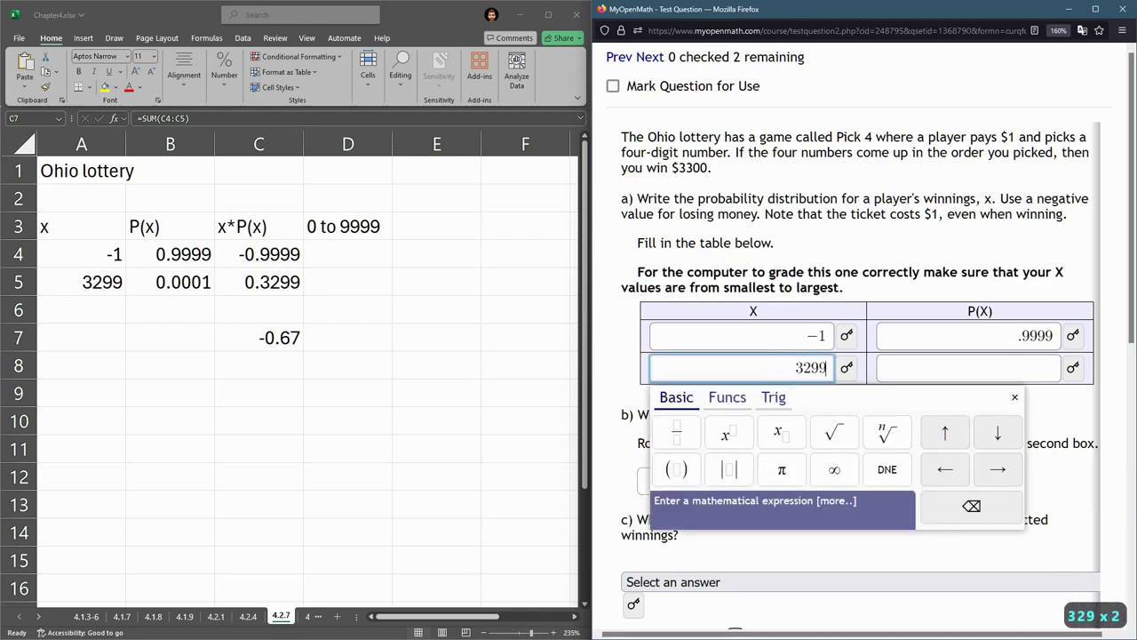
{"action": "key", "text": "Tab"}
{"action": "key", "text": "Tab"}
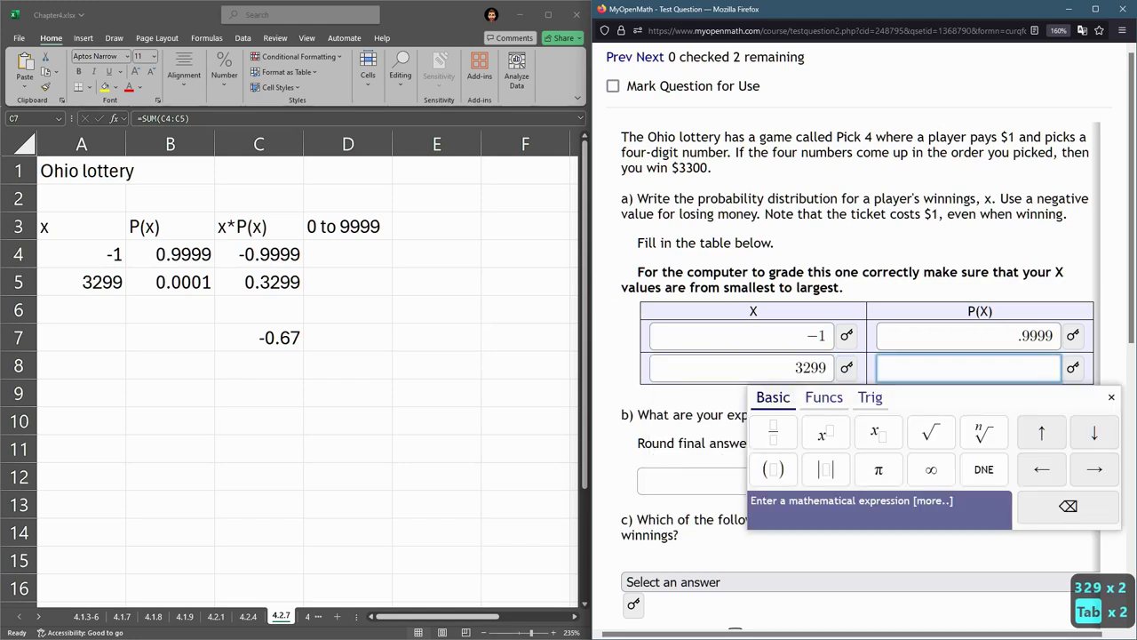
{"action": "type", "text": ".00001"}
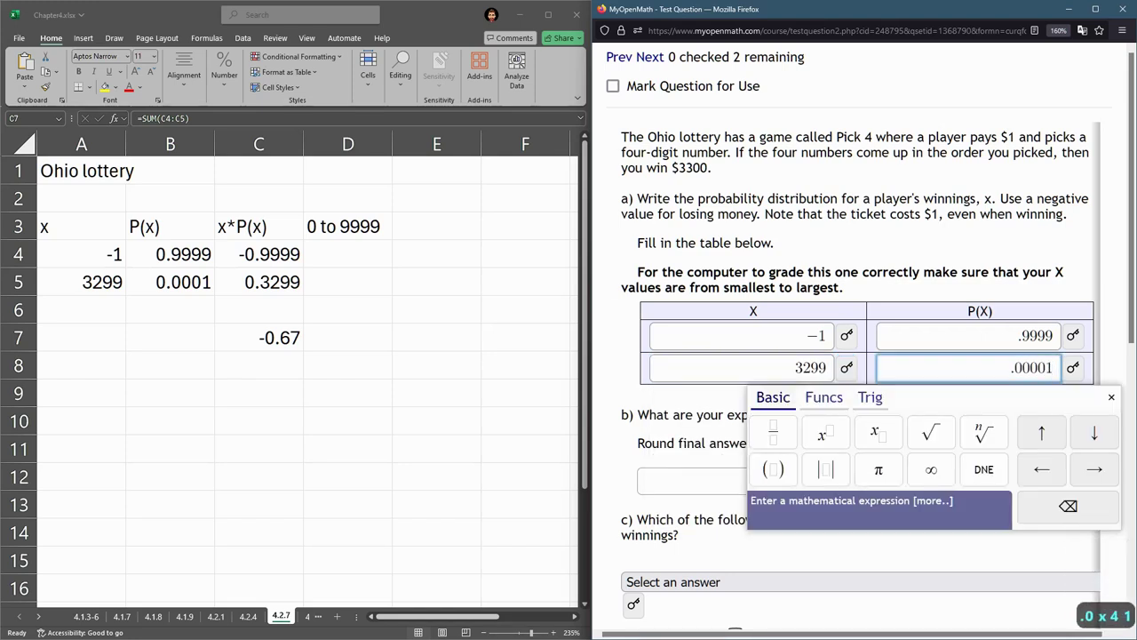
{"action": "left_click", "coordinate": [924, 281]}
- Review the graded answers and compare against B5's probability in Excel
{"action": "scroll", "coordinate": [871, 338], "scroll_direction": "down", "scroll_amount": 2}
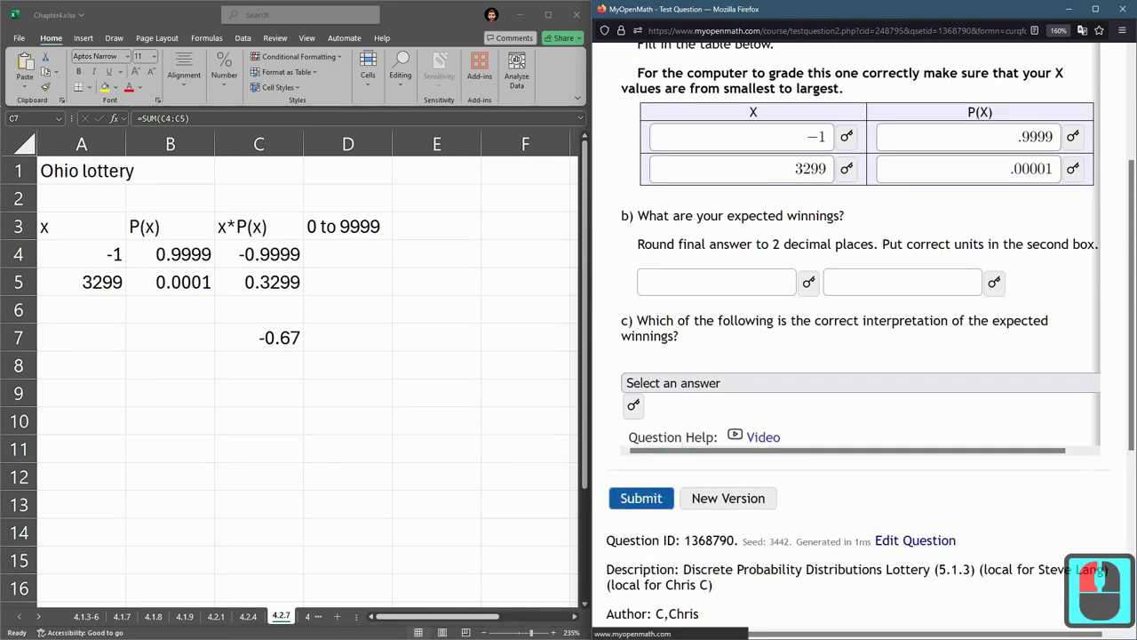
{"action": "scroll", "coordinate": [853, 338], "scroll_direction": "down", "scroll_amount": 2}
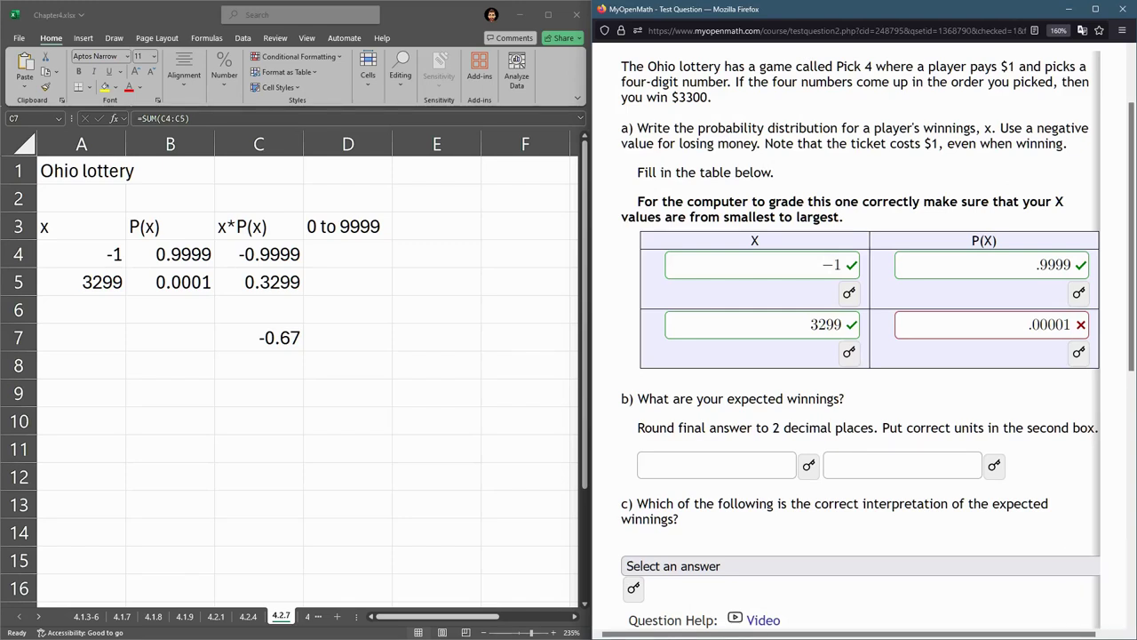
{"action": "left_click", "coordinate": [178, 282]}
{"action": "left_click", "coordinate": [177, 281]}
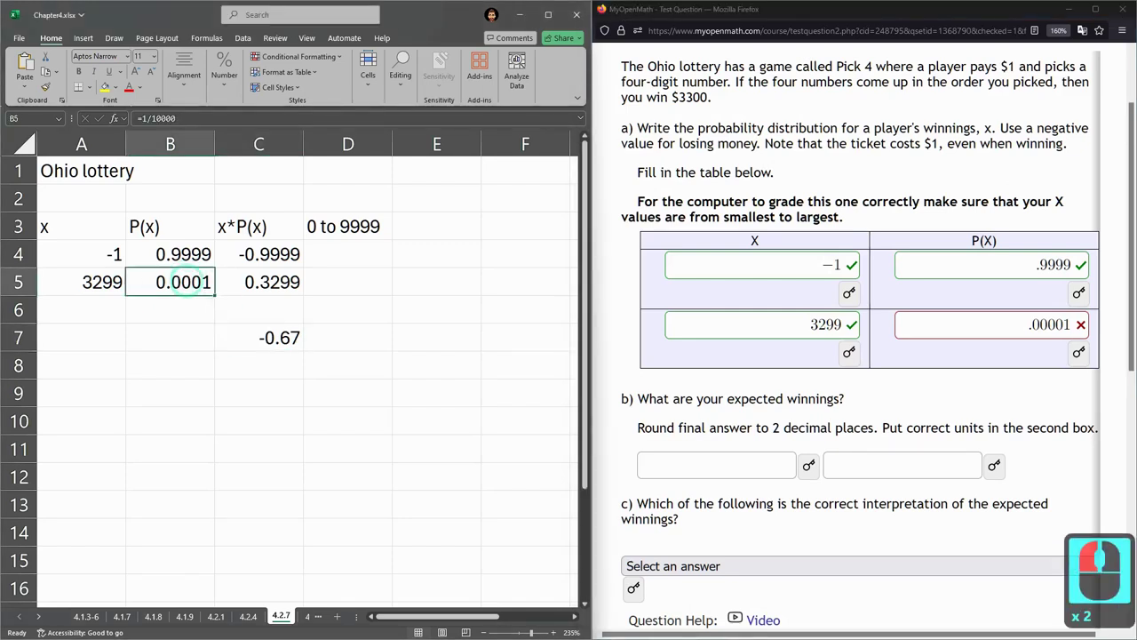
- Correct the second P(X) answer to .0001 and resubmit for grading
{"action": "left_click", "coordinate": [1045, 325]}
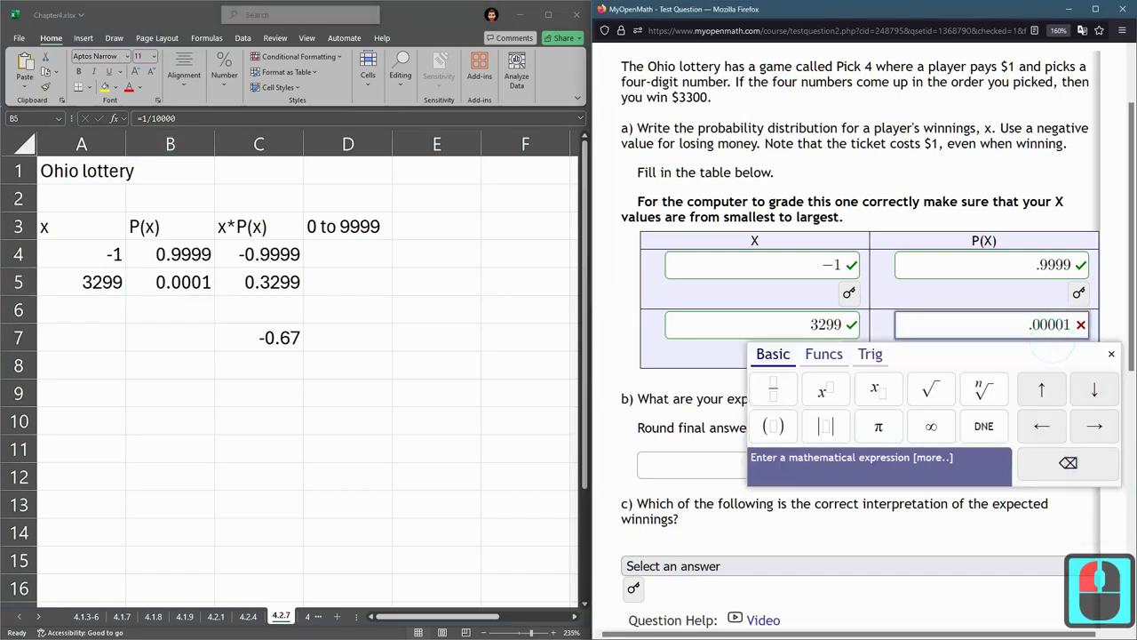
{"action": "key", "text": "BackSpace"}
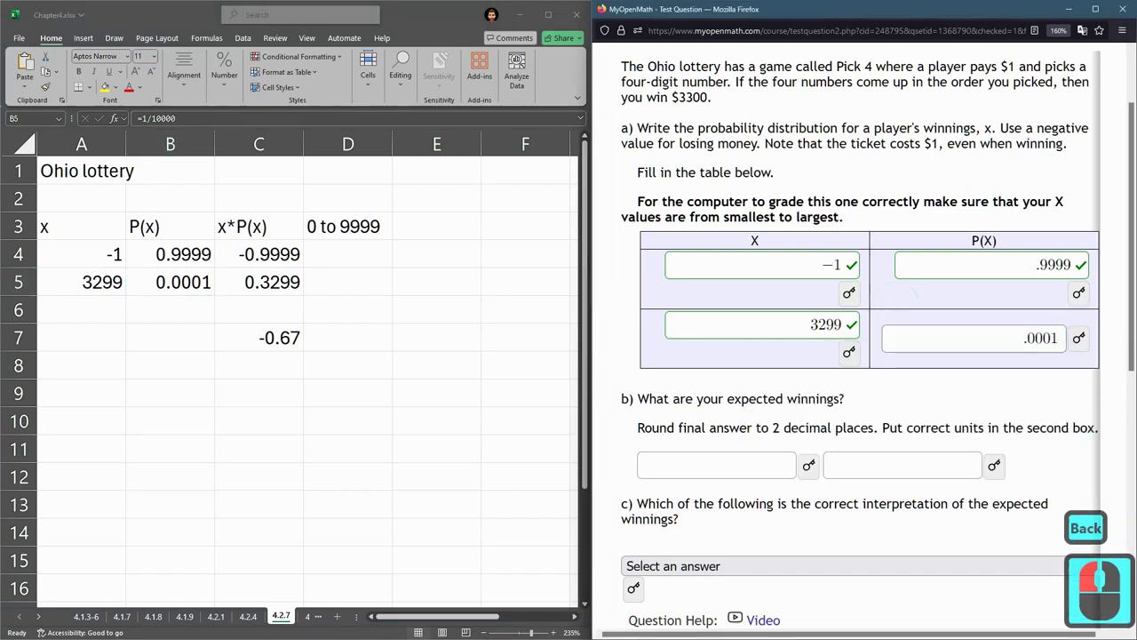
{"action": "scroll", "coordinate": [860, 355], "scroll_direction": "down", "scroll_amount": 2}
{"action": "left_click", "coordinate": [641, 581]}
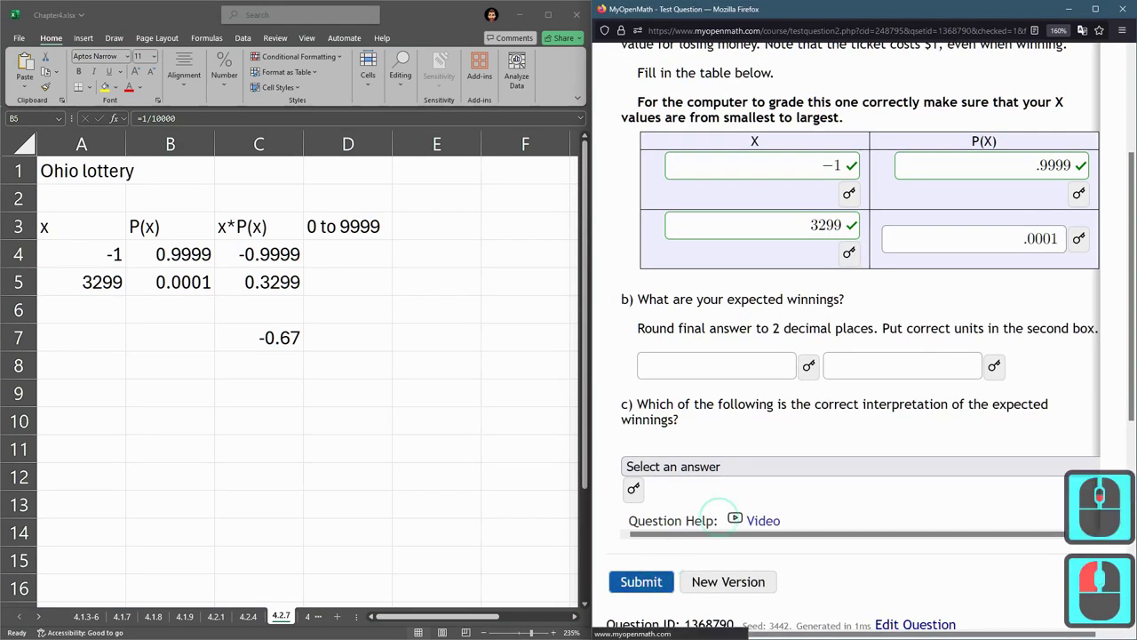
{"action": "scroll", "coordinate": [860, 356], "scroll_direction": "down", "scroll_amount": 2}
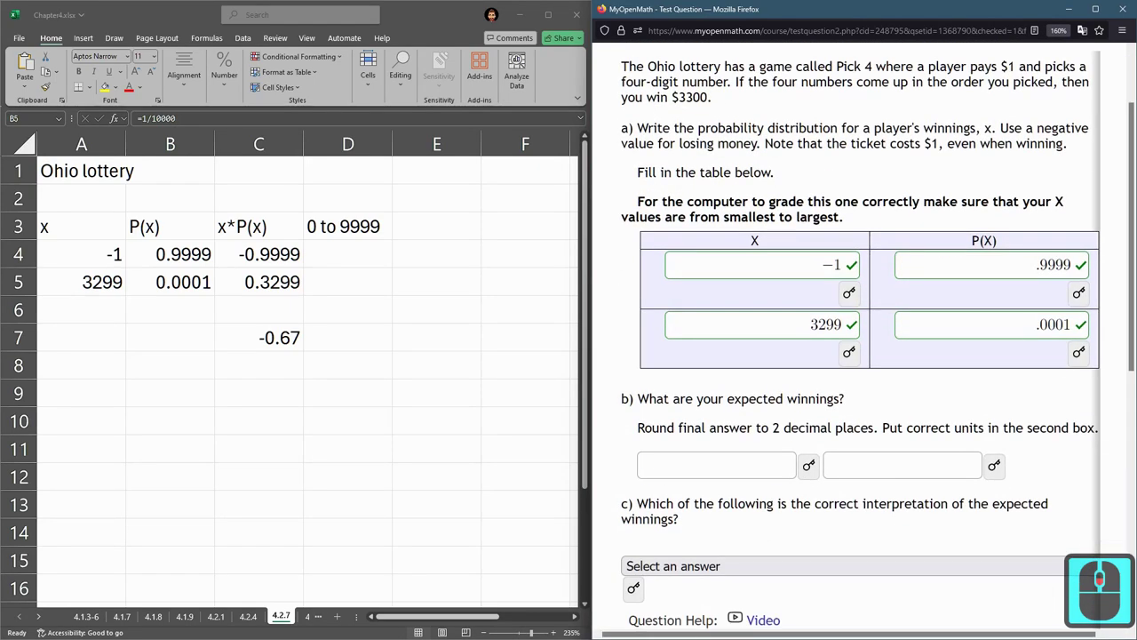
{"action": "left_click_drag", "start_coordinate": [637, 399], "coordinate": [1079, 427]}
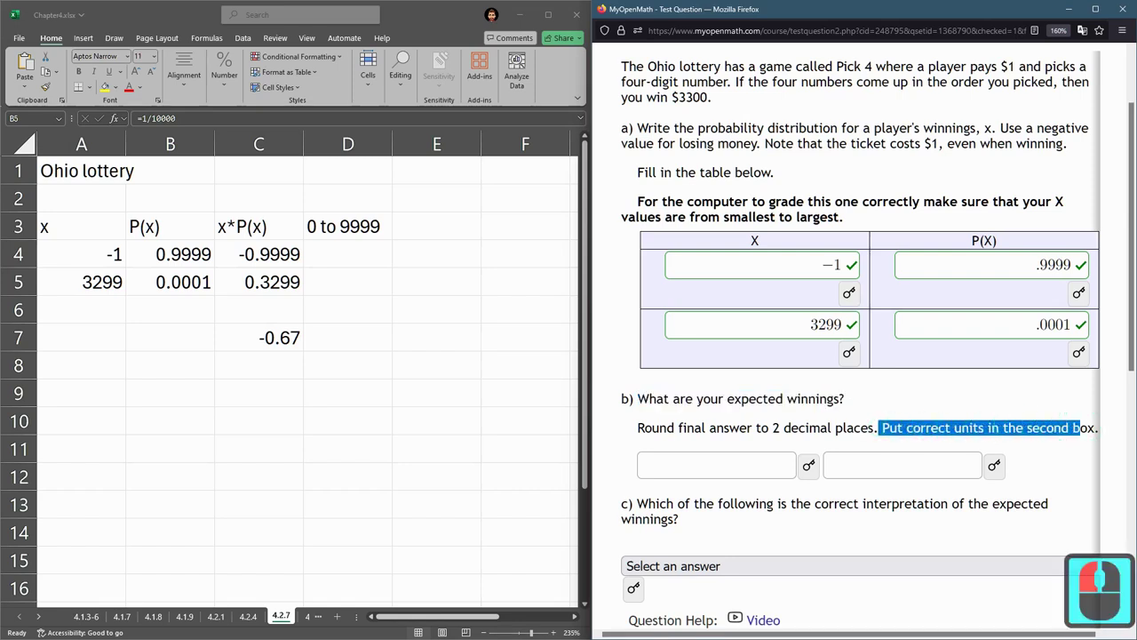
- Enter -.67 as the expected winnings, confirming it against C7 in Excel
{"action": "left_click", "coordinate": [771, 460]}
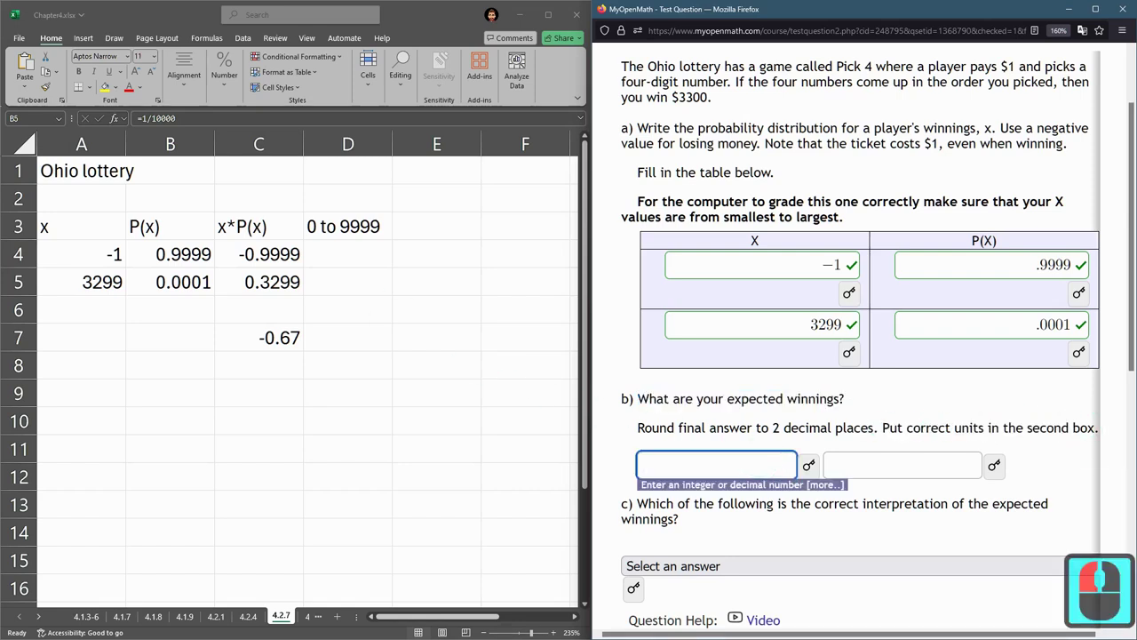
{"action": "left_click", "coordinate": [267, 291]}
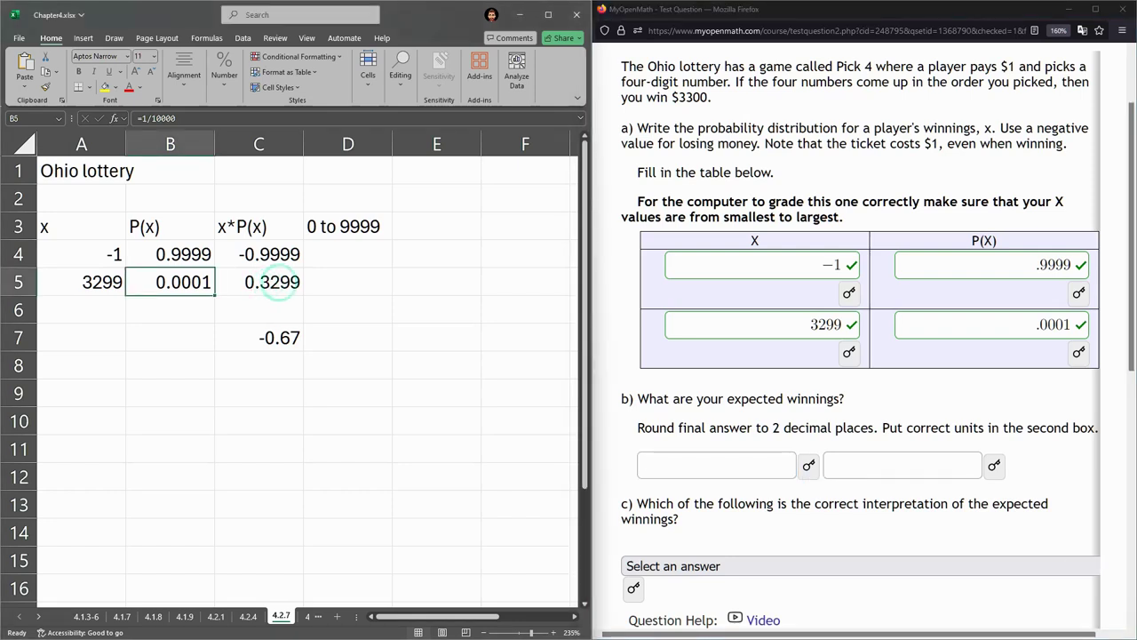
{"action": "left_click", "coordinate": [267, 291]}
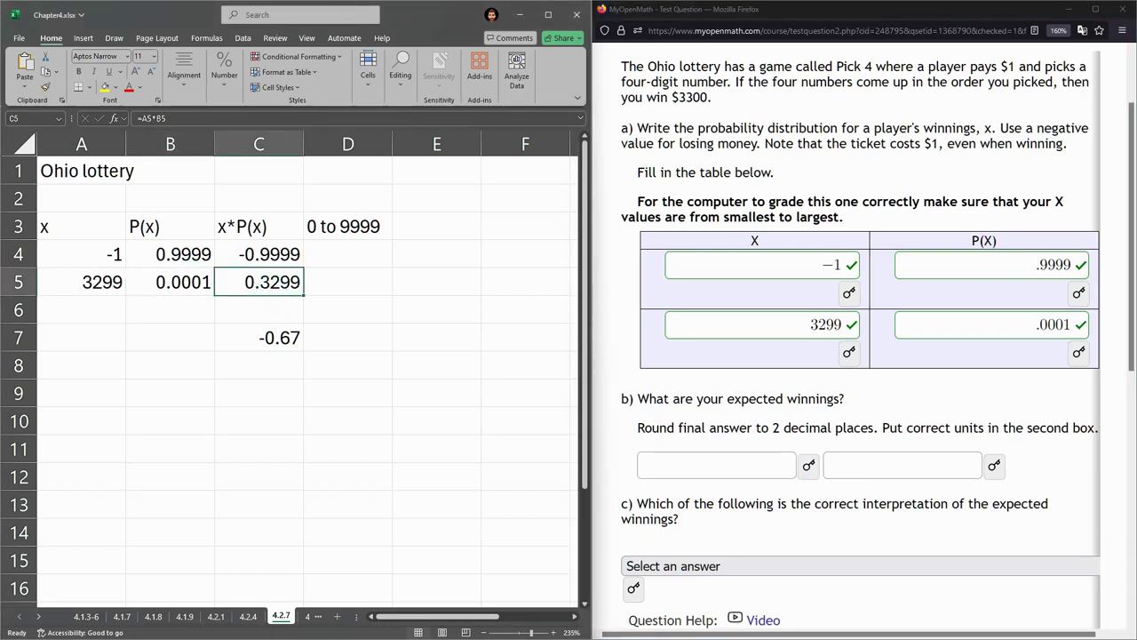
{"action": "left_click", "coordinate": [275, 341]}
{"action": "left_click", "coordinate": [676, 462]}
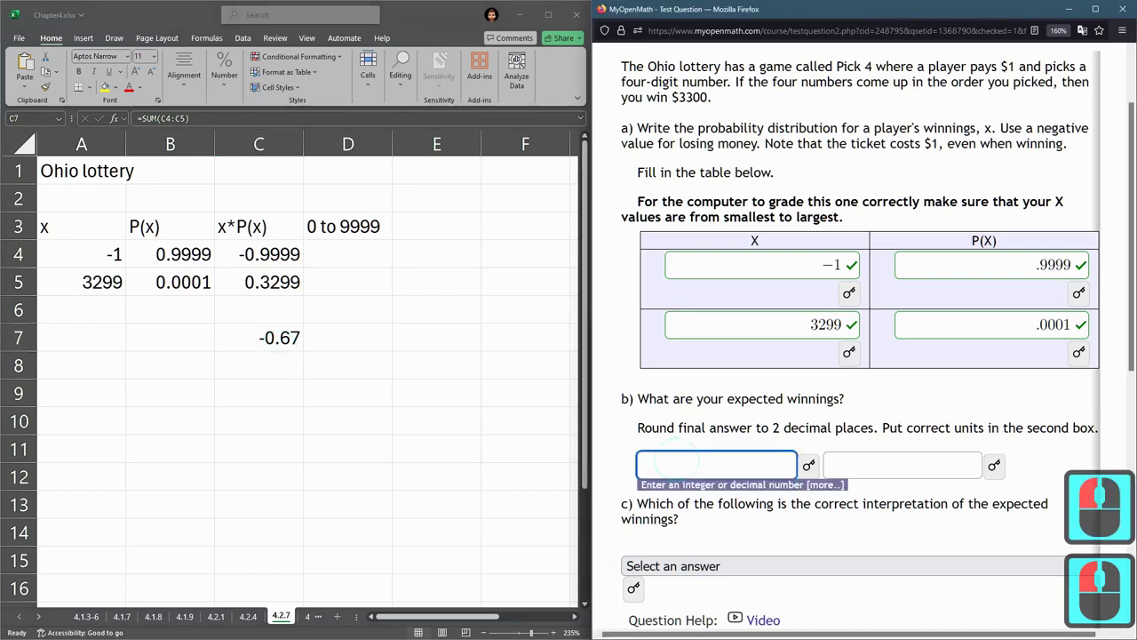
{"action": "type", "text": "-."}
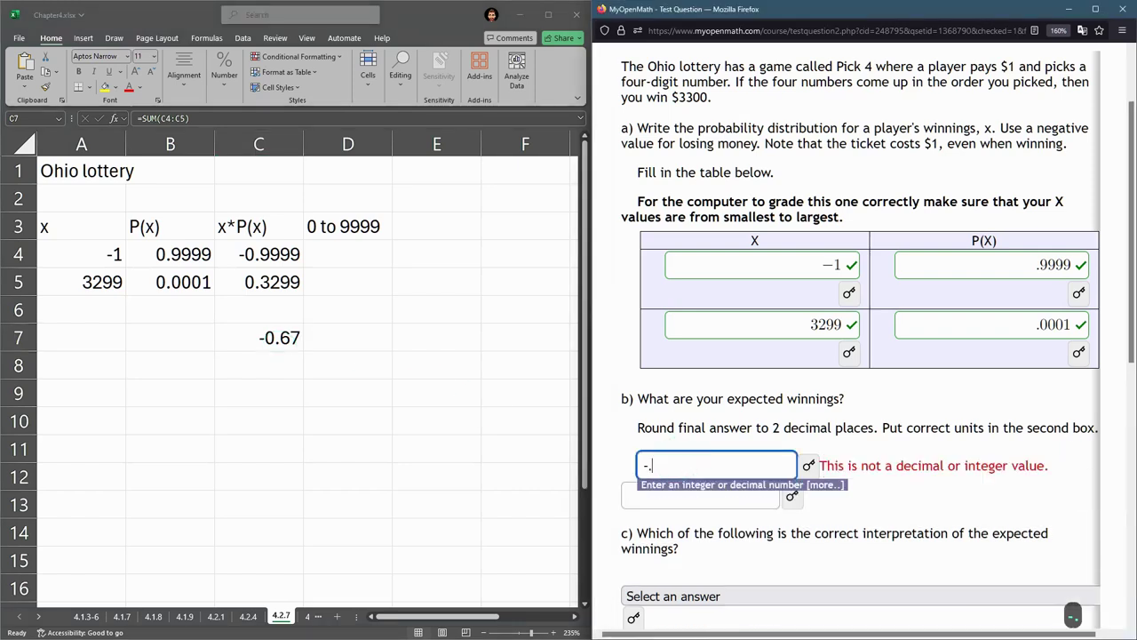
{"action": "type", "text": "67"}
{"action": "left_click", "coordinate": [795, 414]}
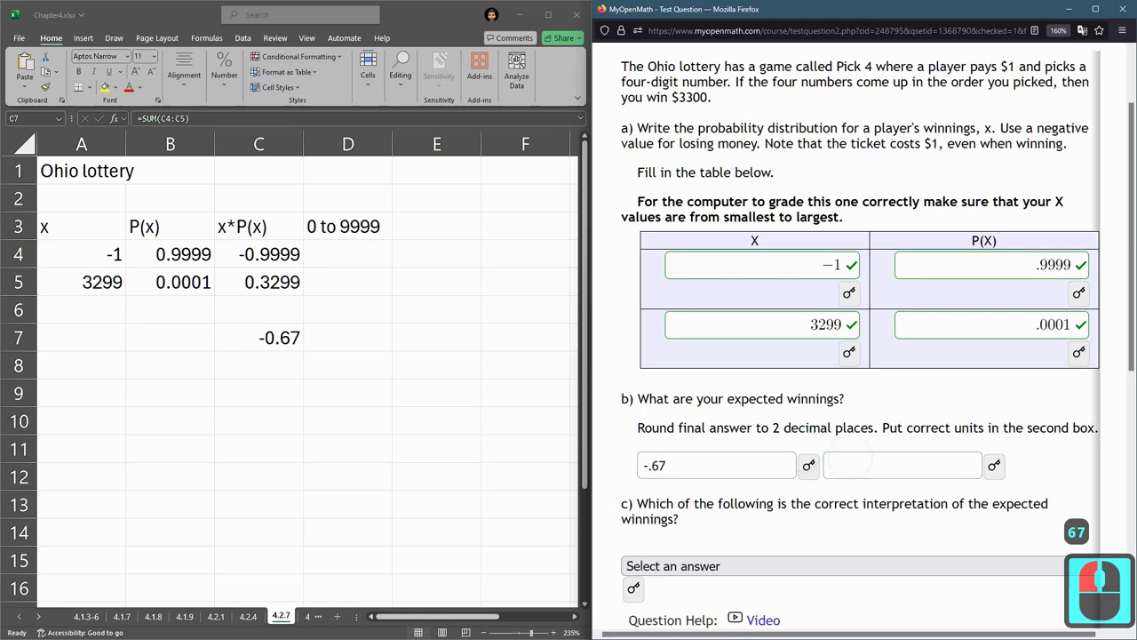
- Enter 'dollars' as the units for the expected winnings
{"action": "double_click", "coordinate": [876, 464]}
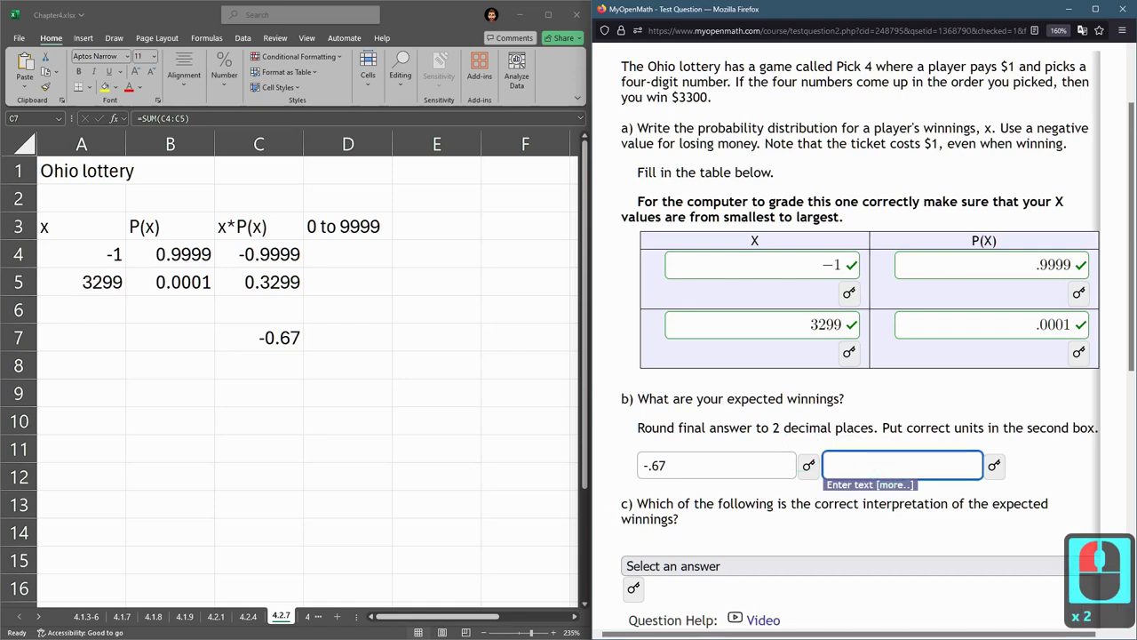
{"action": "type", "text": "doll"}
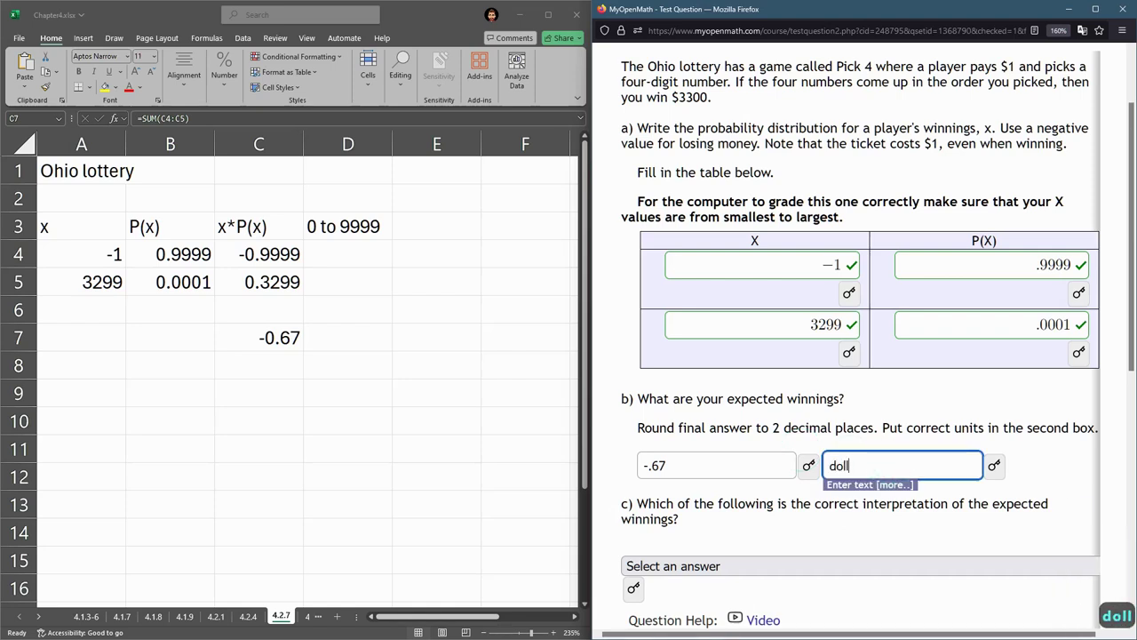
{"action": "type", "text": "ars"}
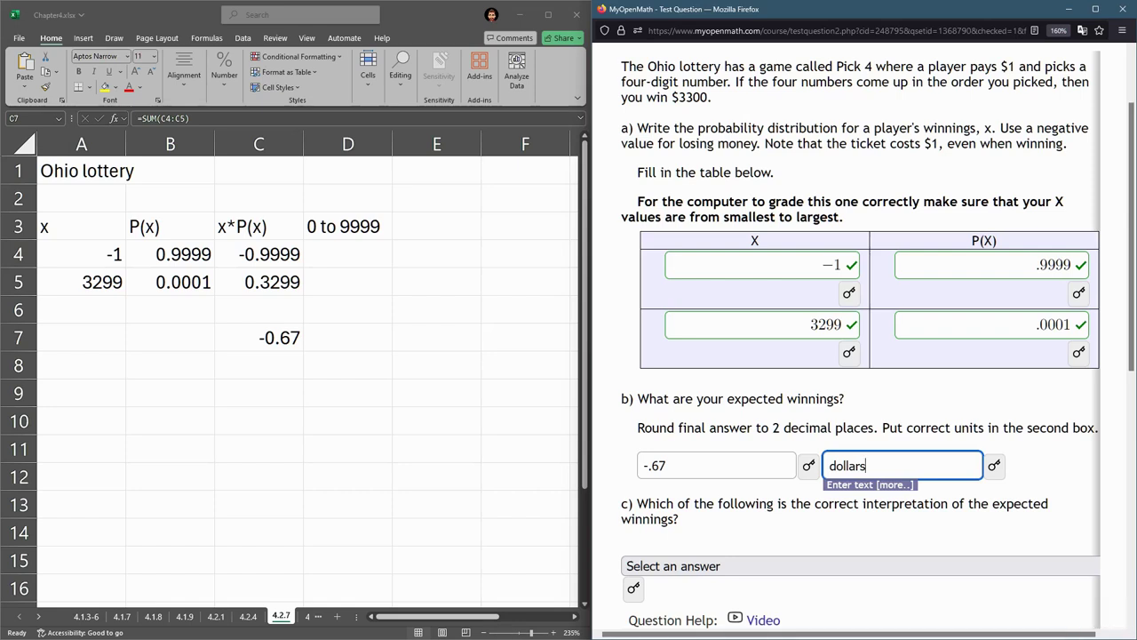
{"action": "left_click", "coordinate": [926, 423]}
{"action": "scroll", "coordinate": [926, 423], "scroll_direction": "down", "scroll_amount": 2}
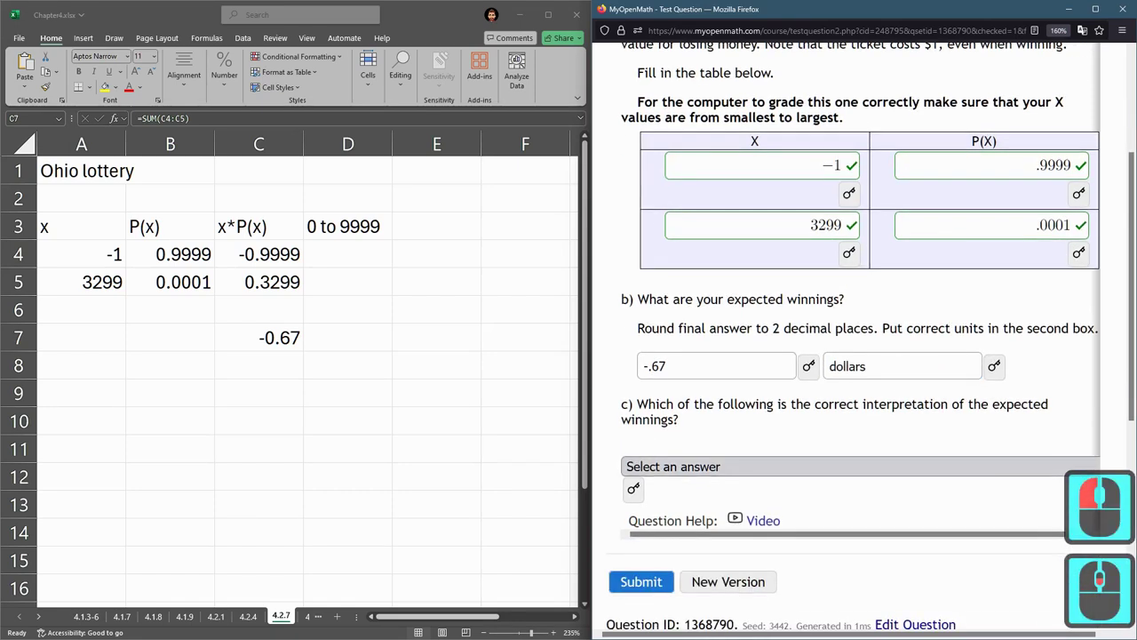
- Pick the long-run 'many plays, -0.67 dollars per game' interpretation for part c) and submit
{"action": "left_click", "coordinate": [711, 465]}
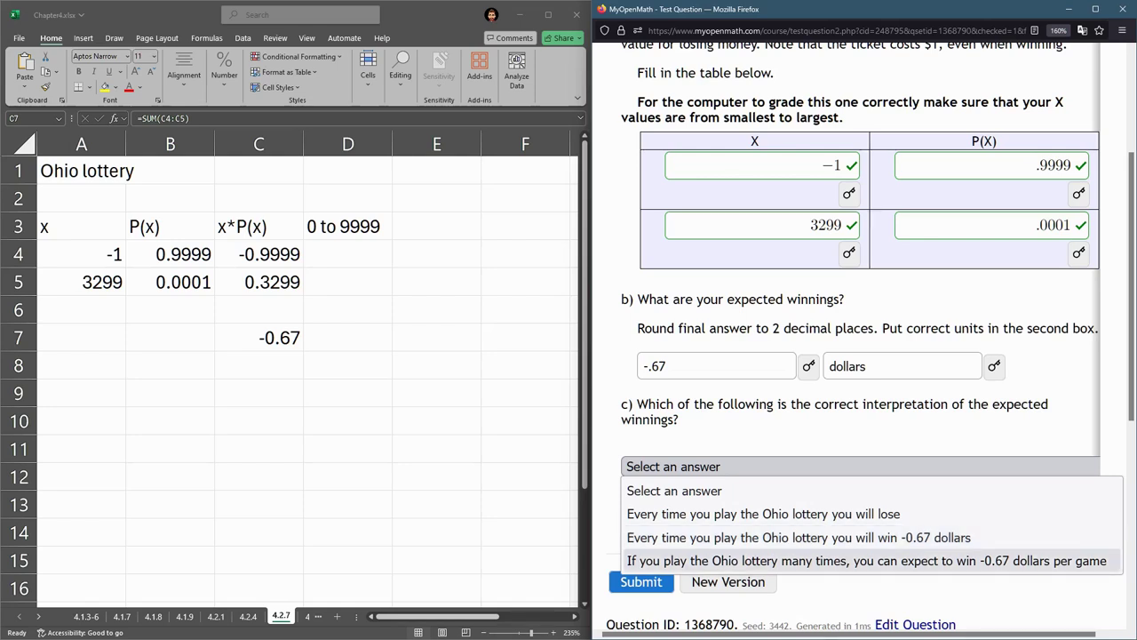
{"action": "left_click", "coordinate": [985, 561]}
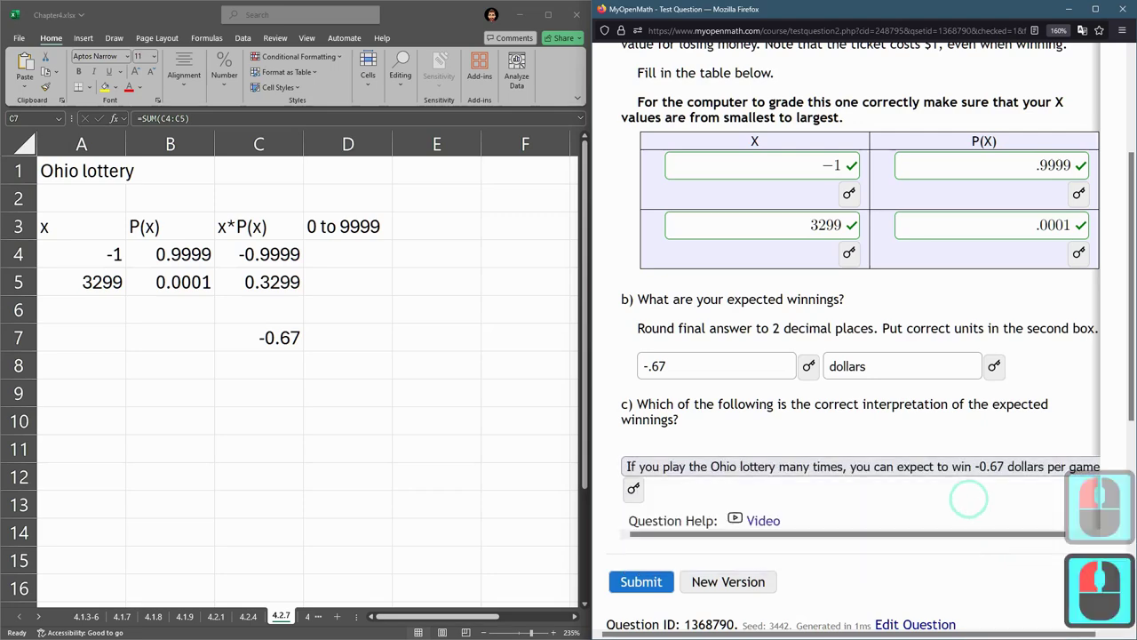
{"action": "scroll", "coordinate": [967, 484], "scroll_direction": "down", "scroll_amount": 1}
{"action": "scroll", "coordinate": [860, 338], "scroll_direction": "down", "scroll_amount": 1}
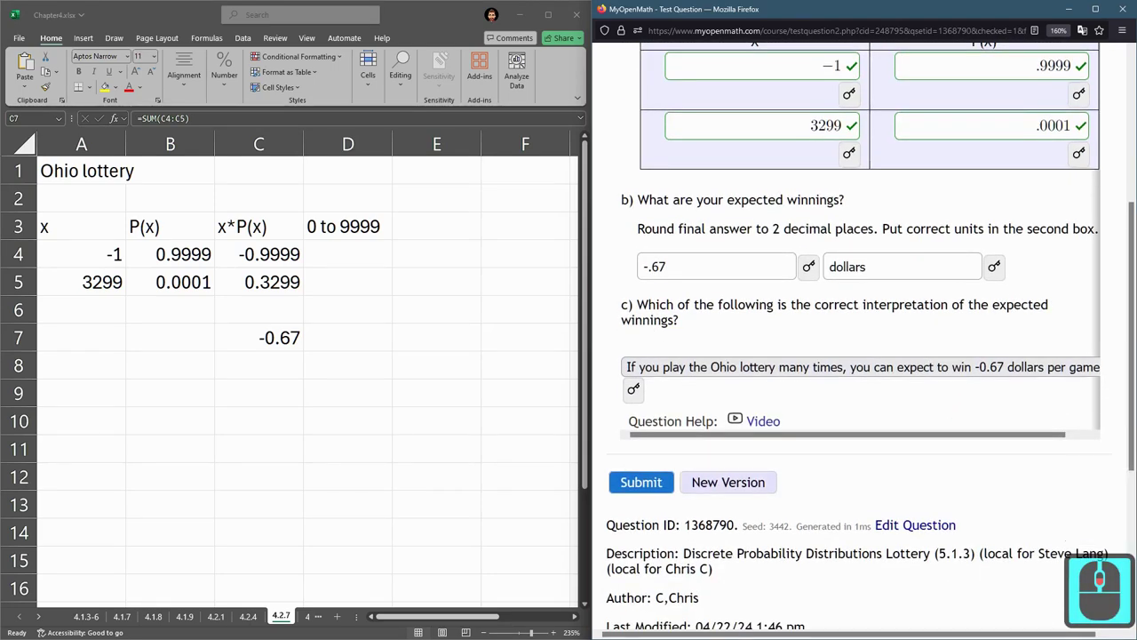
{"action": "left_click", "coordinate": [640, 481]}
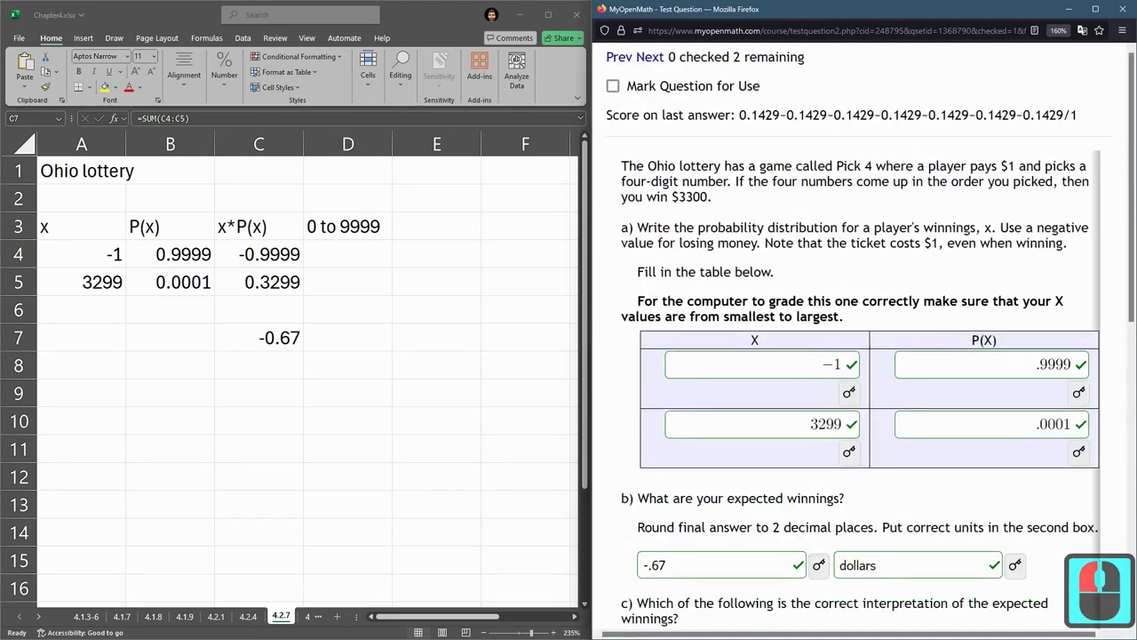